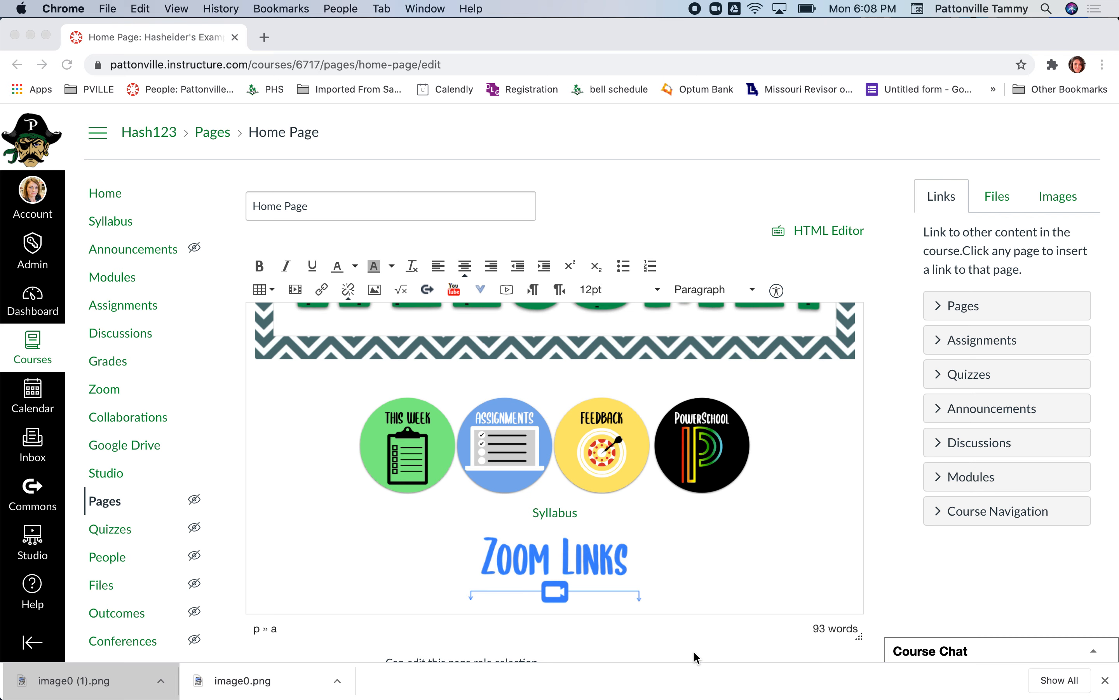
- Close the downloads bar and insert a space between the This Week and Assignments button images
click(407, 444)
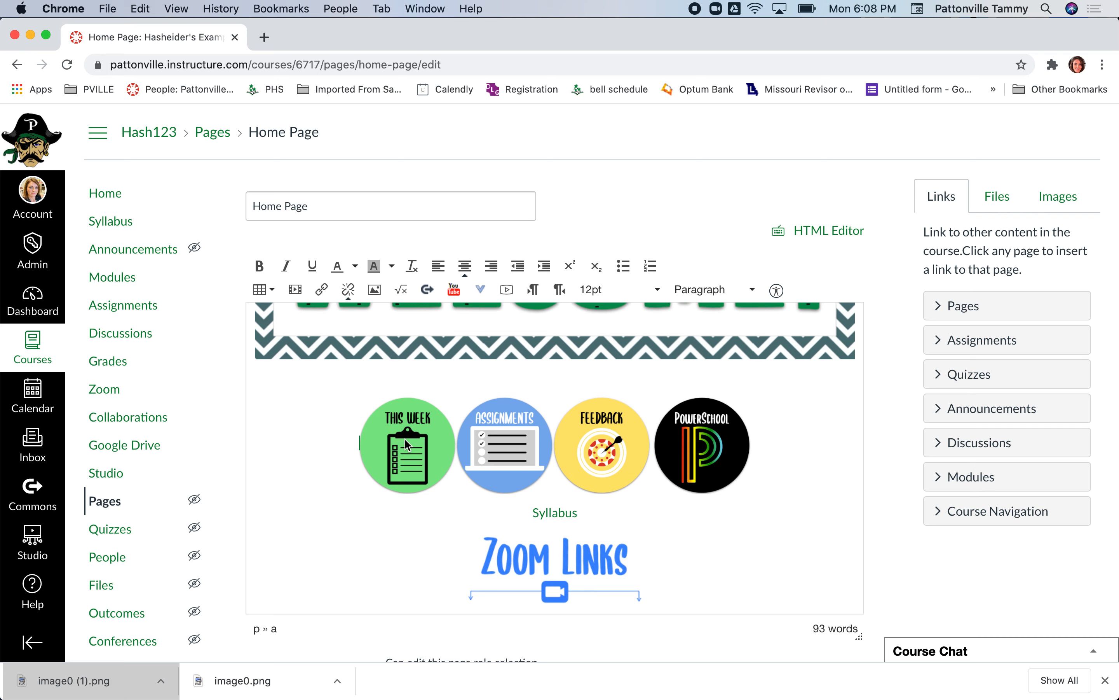
click(411, 437)
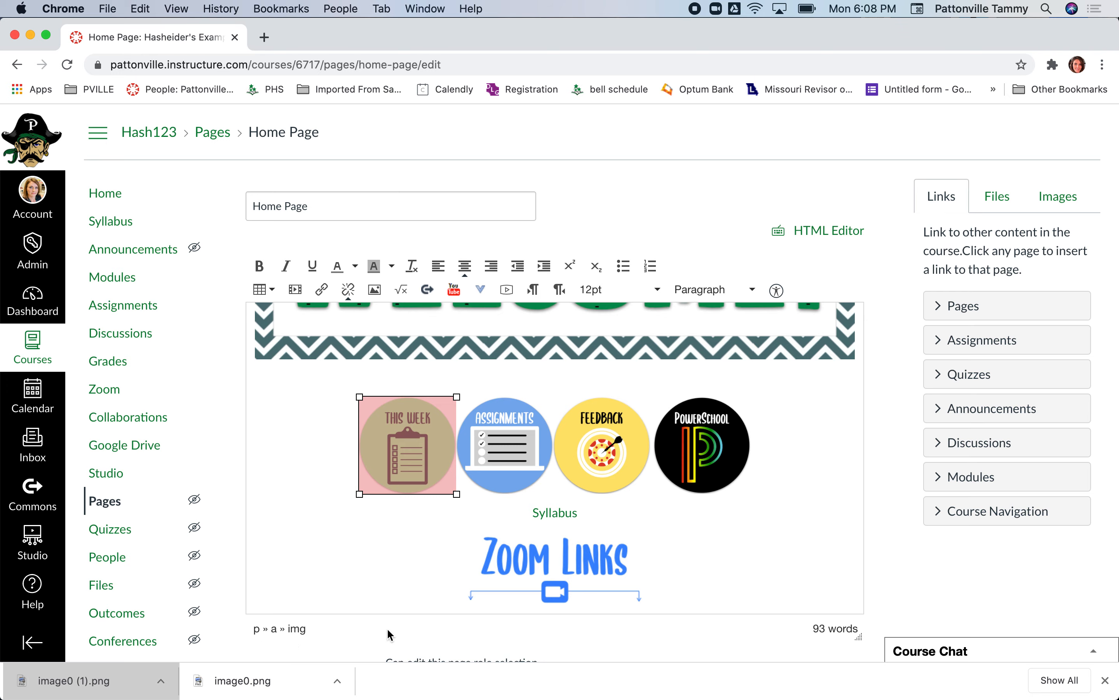
click(1105, 679)
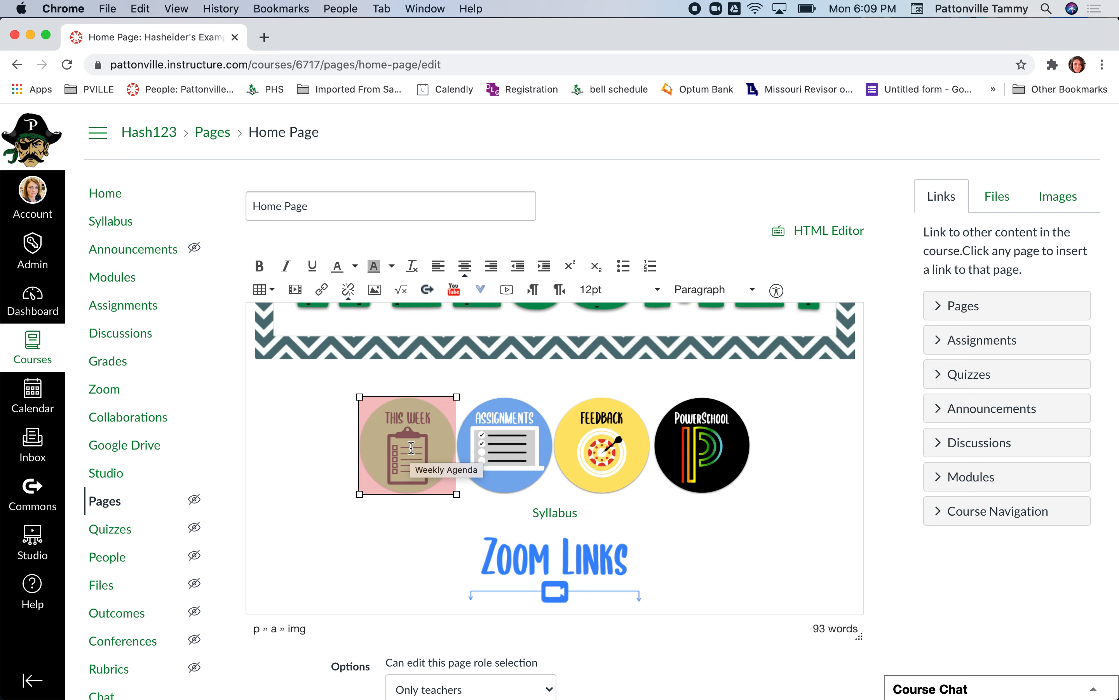
key(Right)
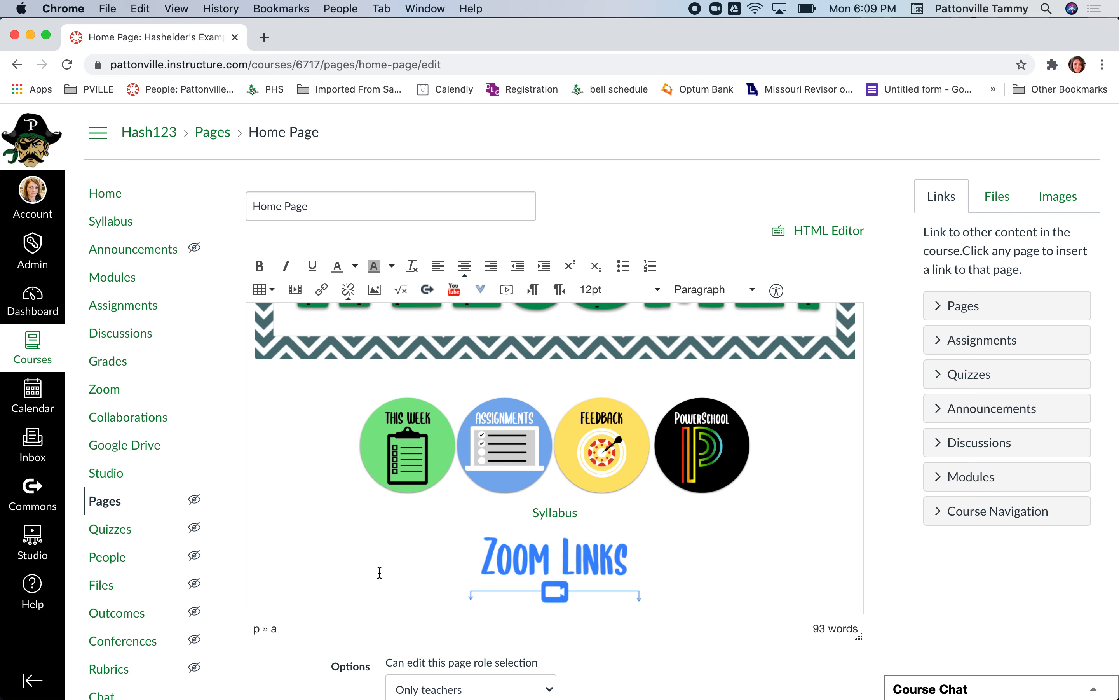
click(457, 443)
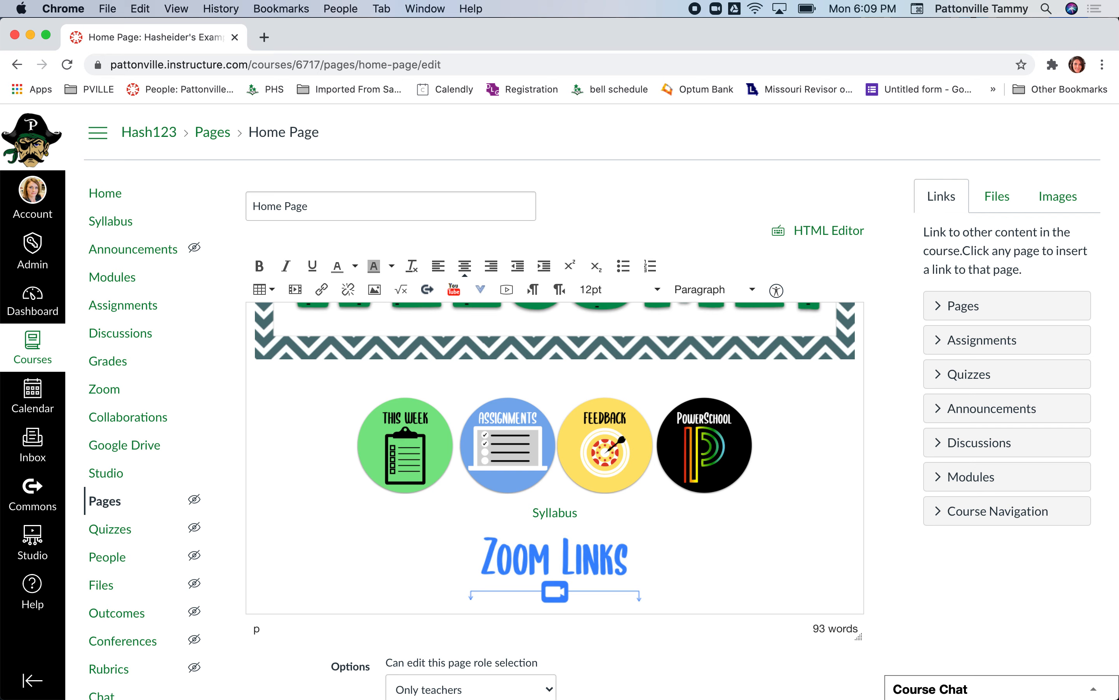
- Insert a space between the Assignments and Feedback button images
key(Right)
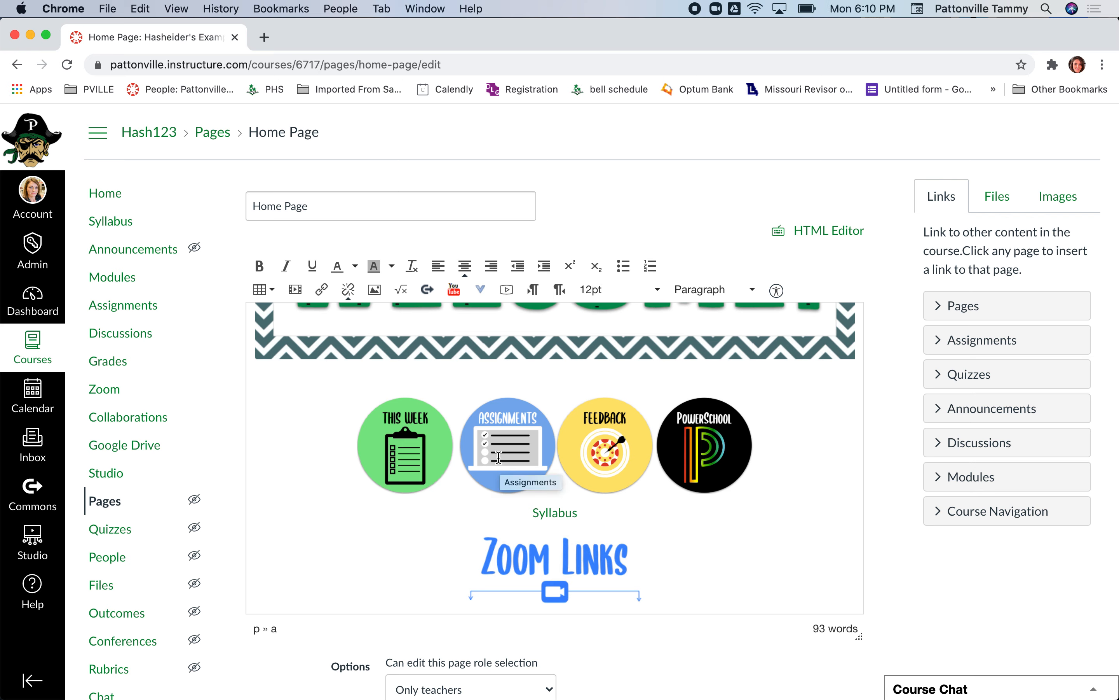
key(Right)
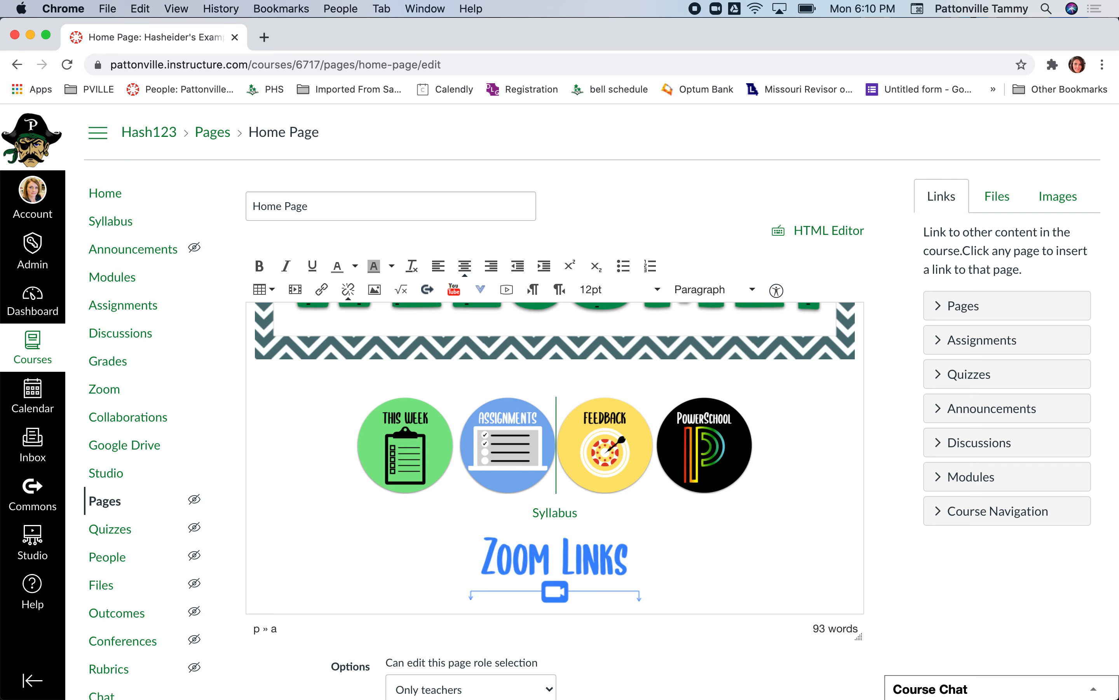
key(Right)
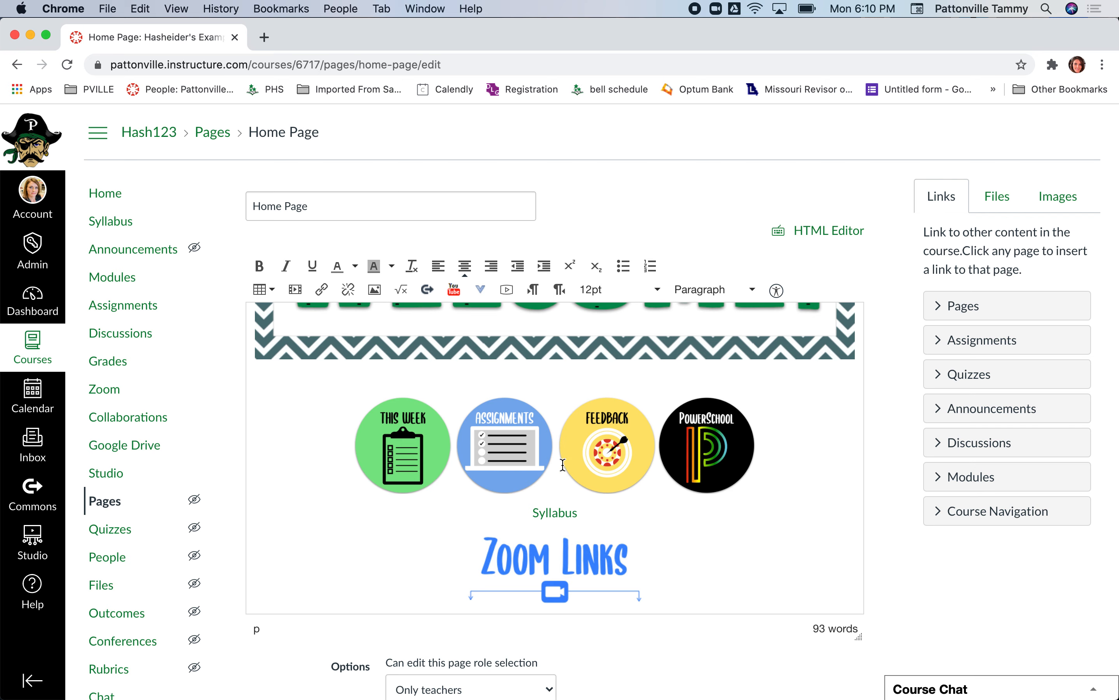
- Insert a space between the Feedback and PowerSchool button images
click(613, 445)
key(Right)
key(Right)
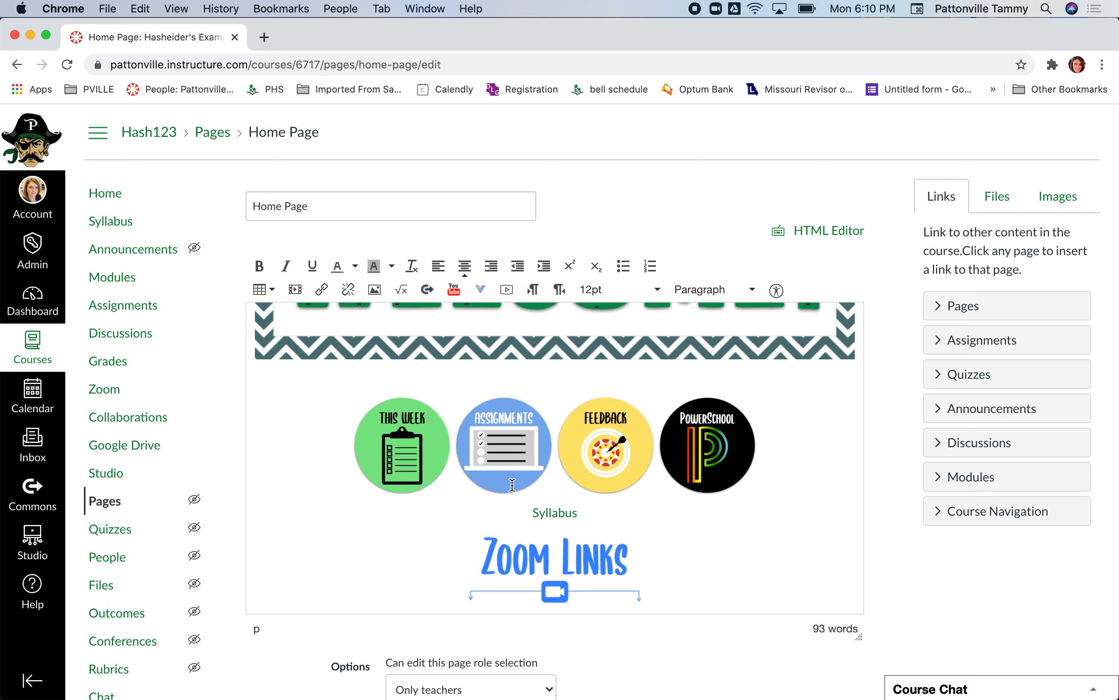
- Replace the Assignments button on the page with the course image button_library.jpeg
click(523, 449)
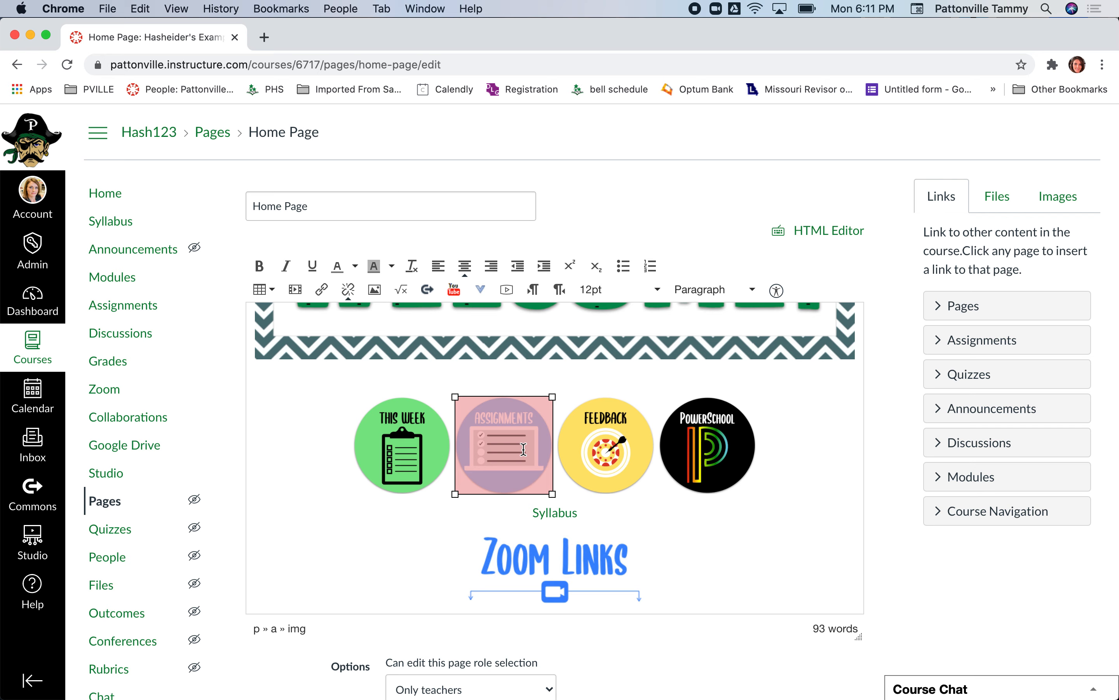
key(BackSpace)
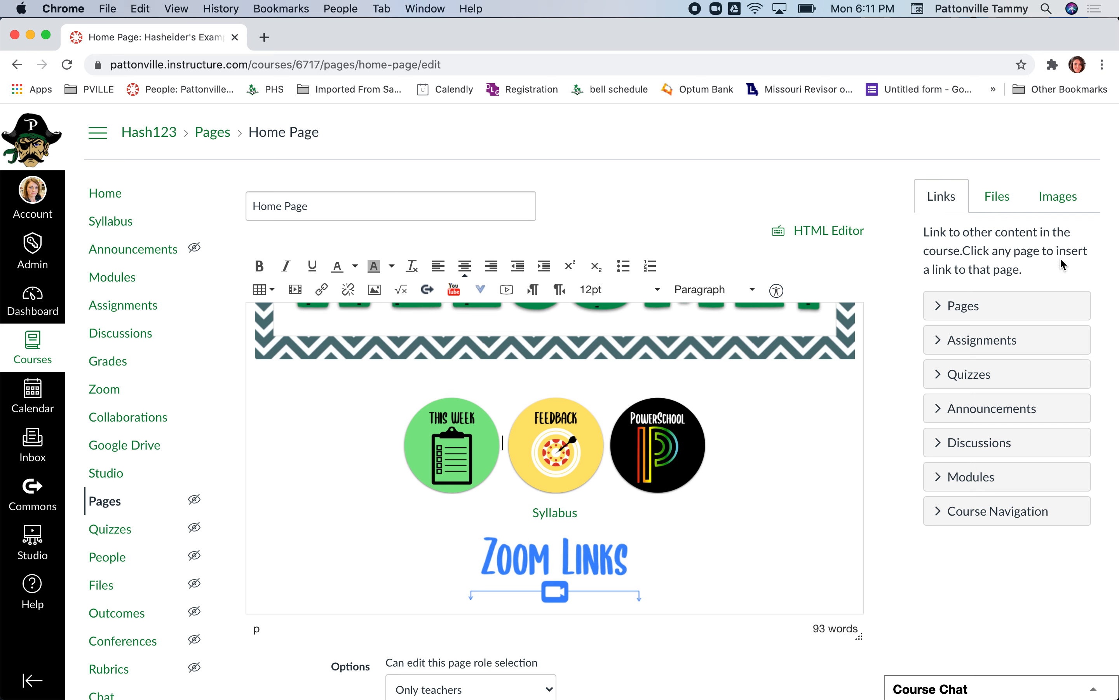
click(995, 197)
click(1058, 197)
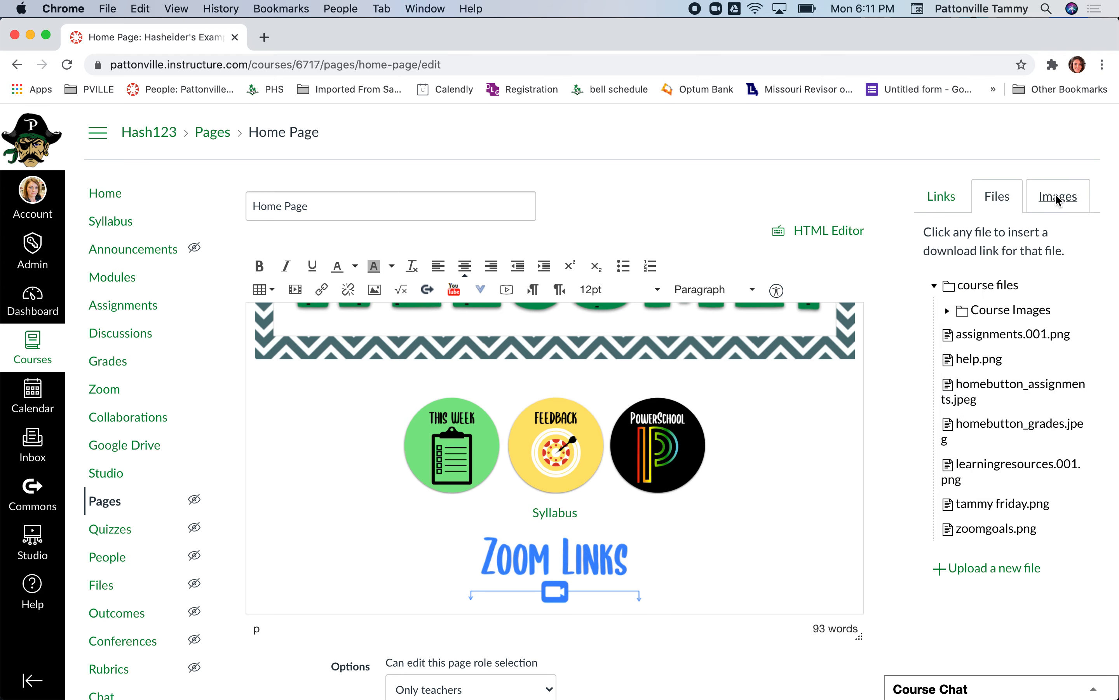
click(990, 326)
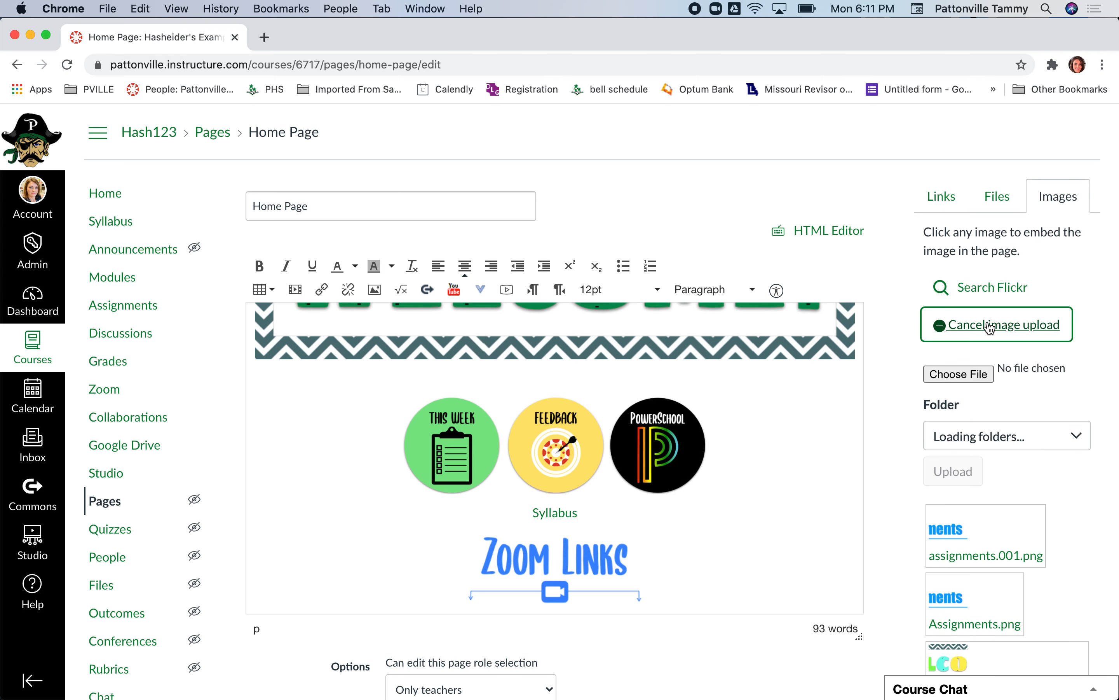
scroll(992, 517, down, 5)
scroll(992, 517, down, 8)
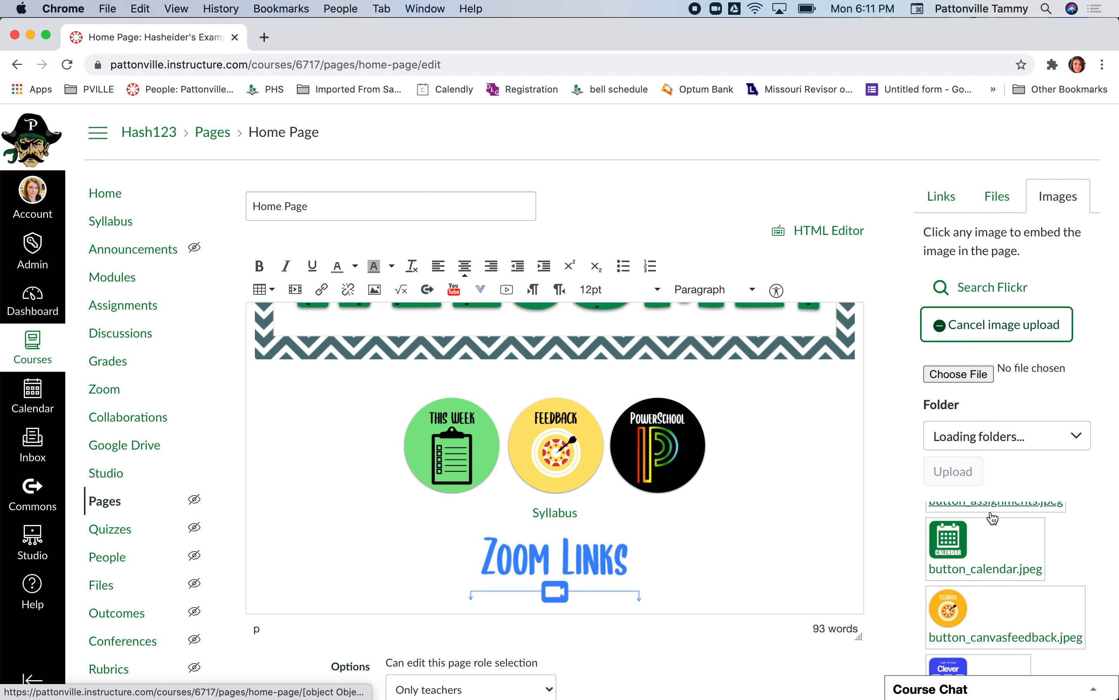
scroll(992, 517, down, 5)
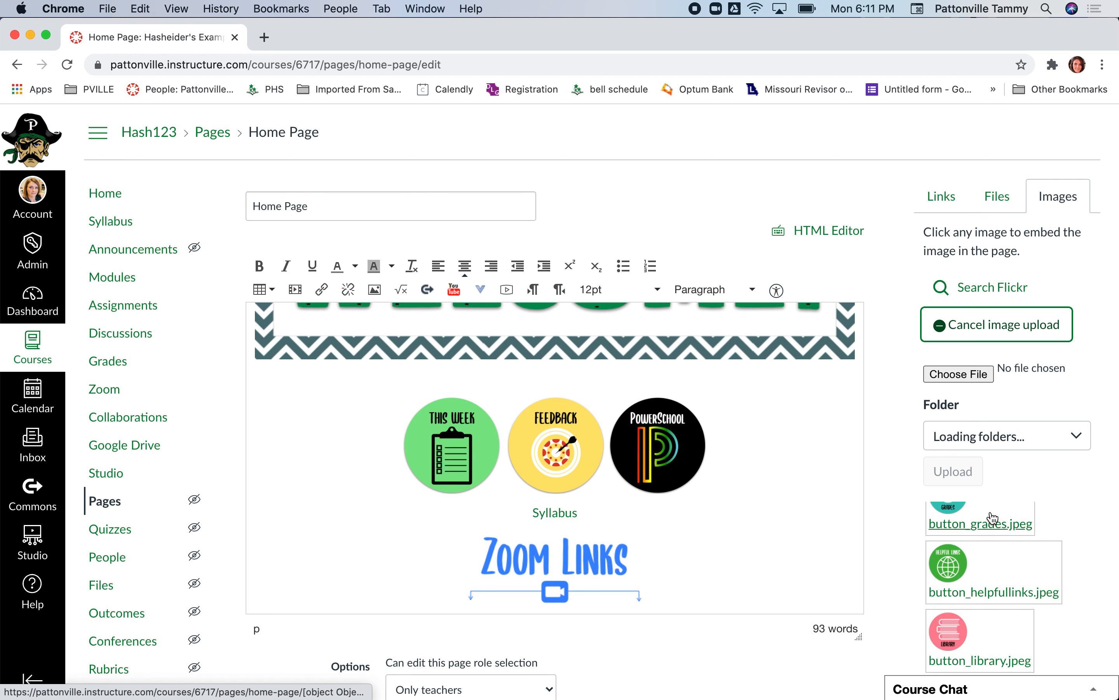
scroll(993, 518, down, 2)
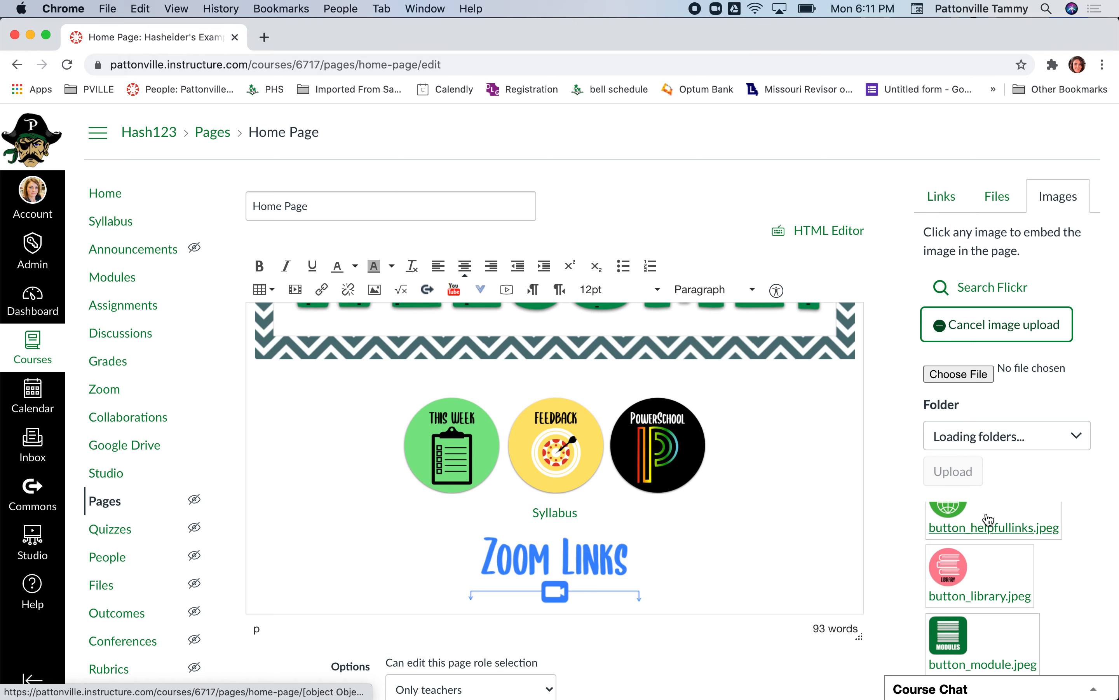
click(960, 571)
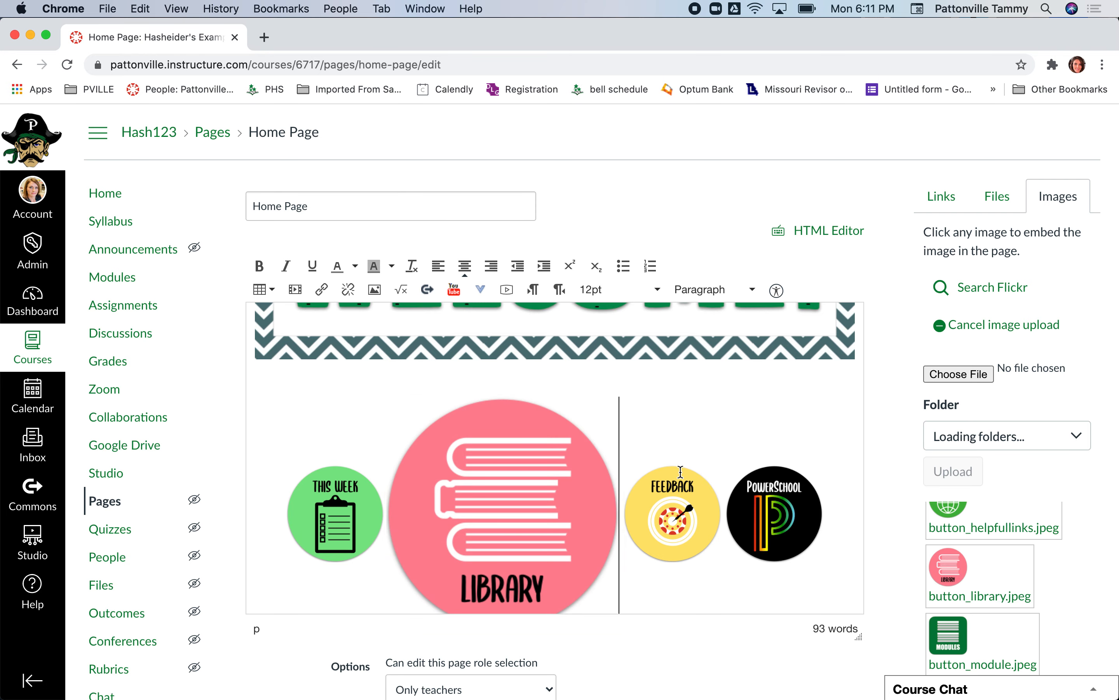
- Embed the course image button_modules.jpeg directly after the Library button
scroll(981, 587, down, 6)
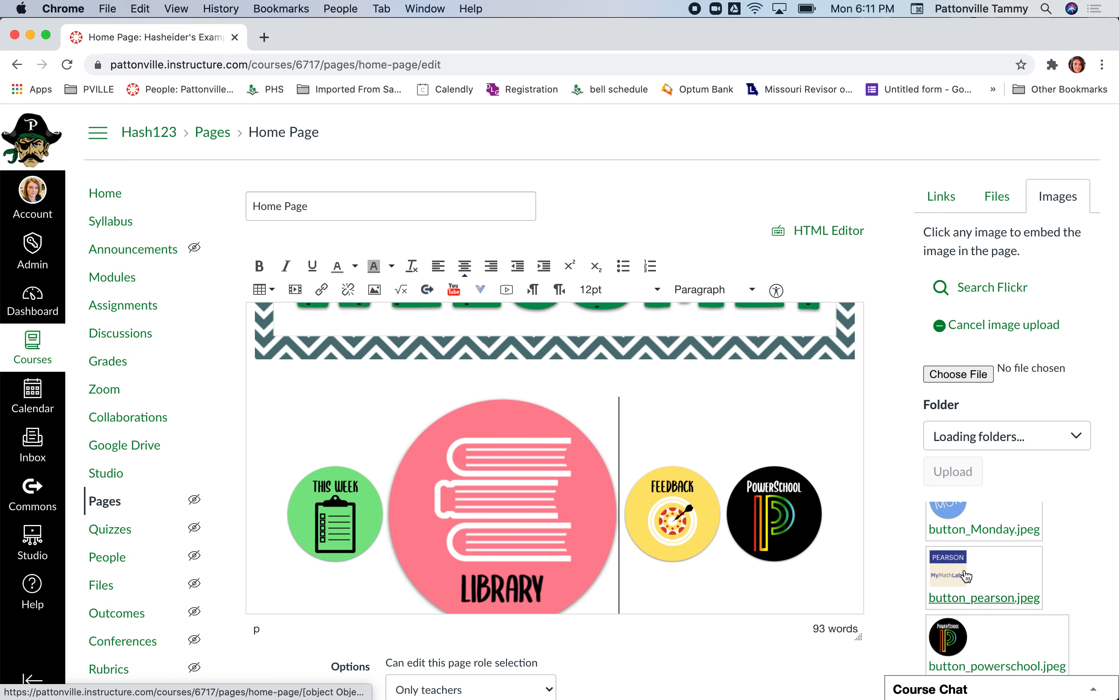
scroll(965, 578, up, 2)
scroll(961, 548, up, 1)
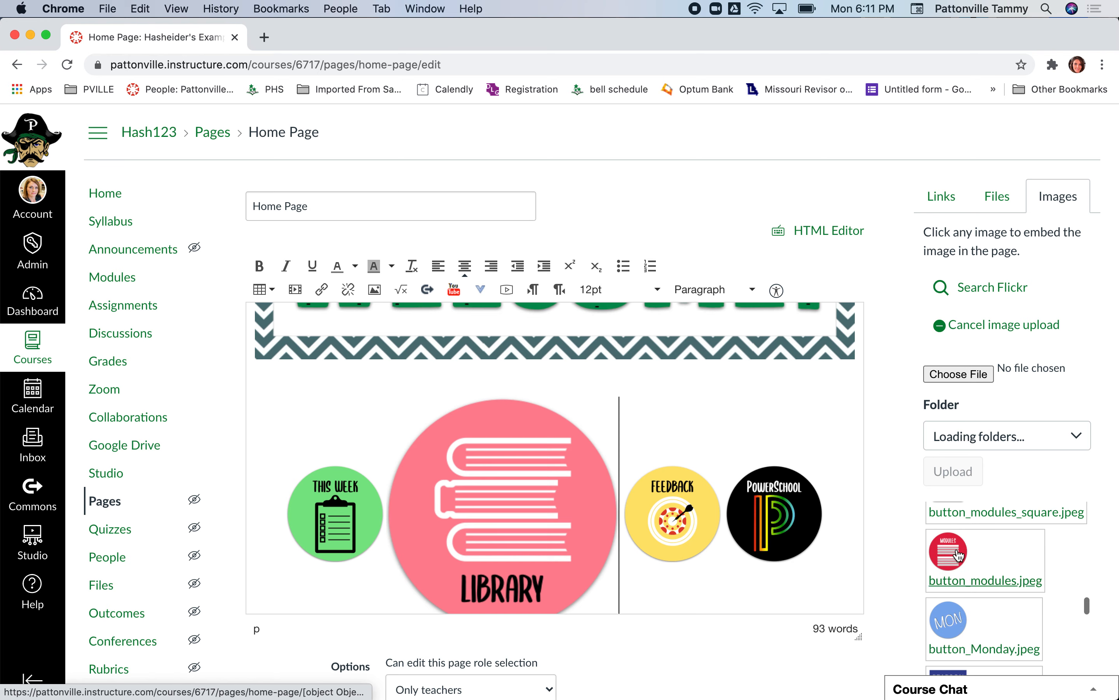
click(959, 556)
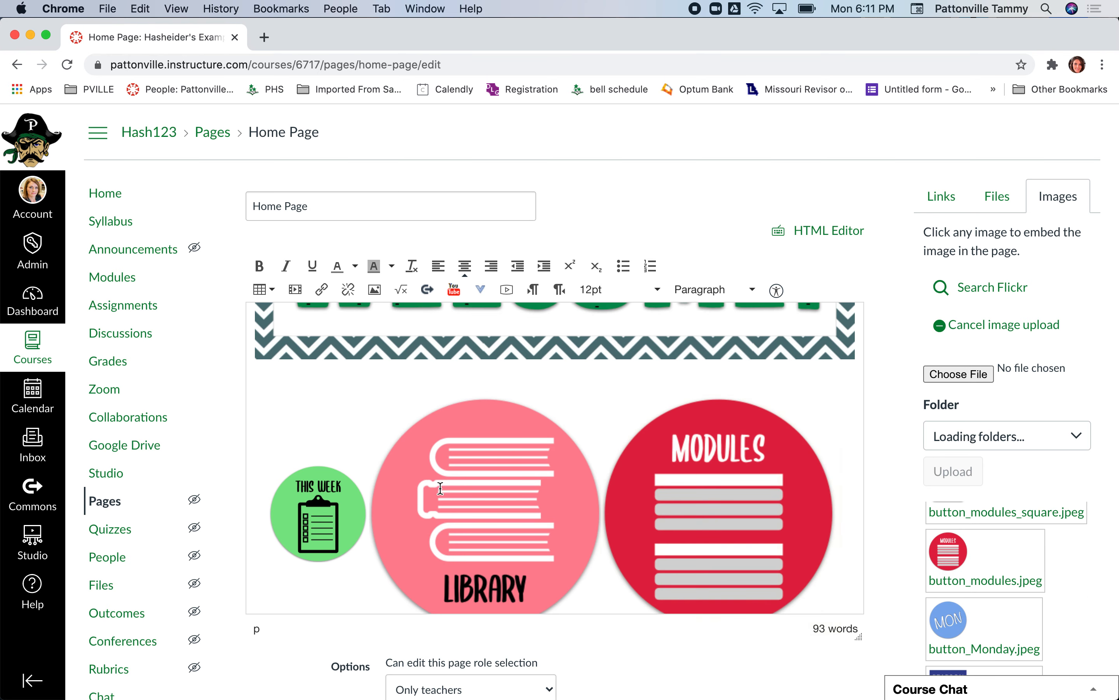
- Check the dimensions of the This Week button image without changing them
click(331, 506)
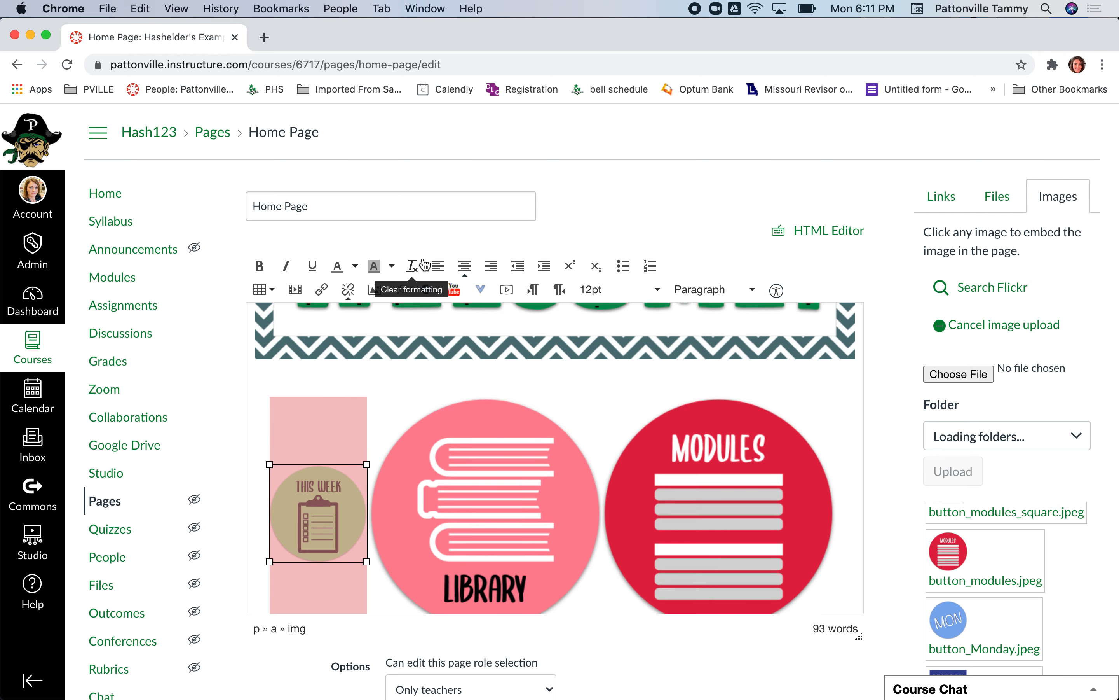
click(372, 291)
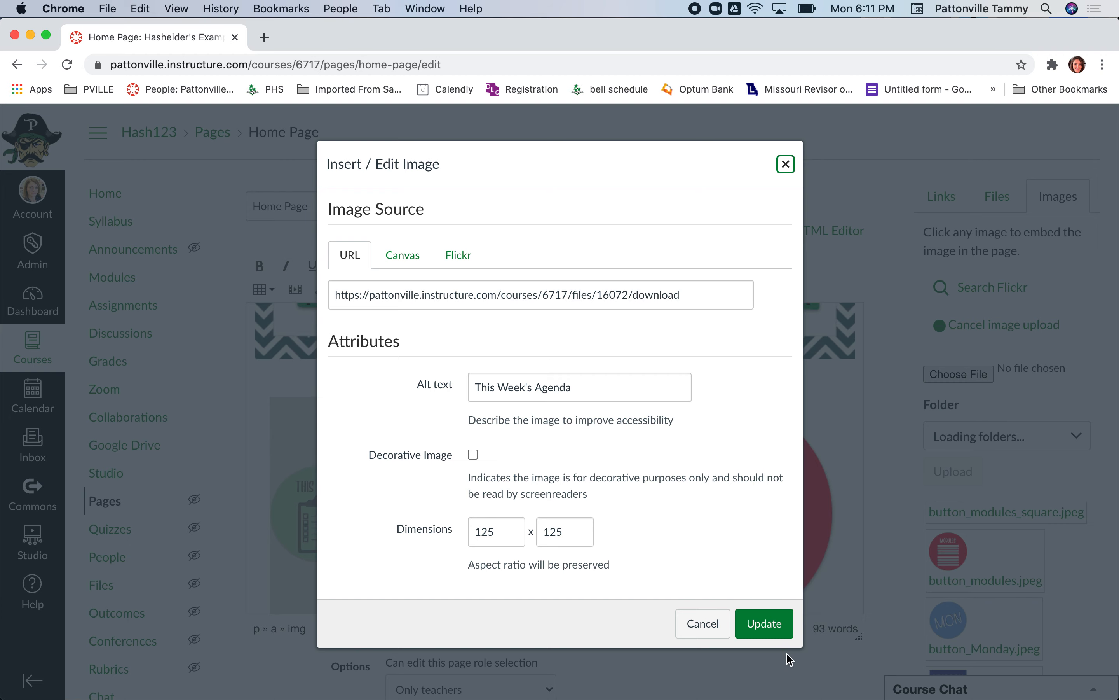
click(704, 620)
- Resize the Library button image to 125 x 125 and set its alt text to "Library"
click(479, 496)
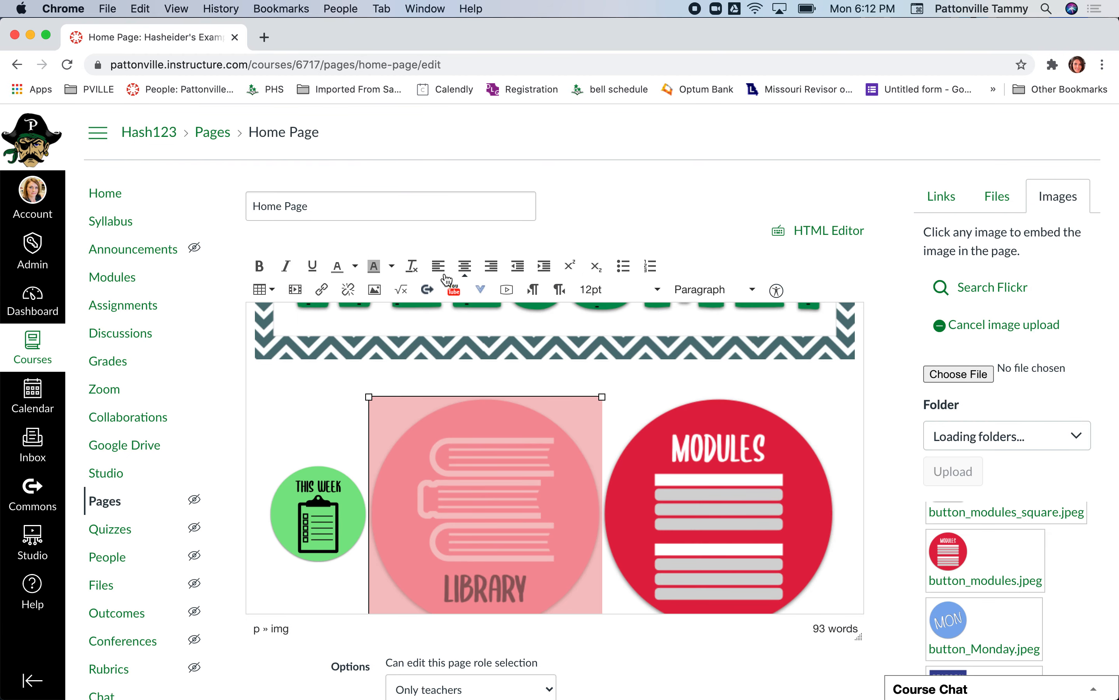
click(374, 289)
click(481, 538)
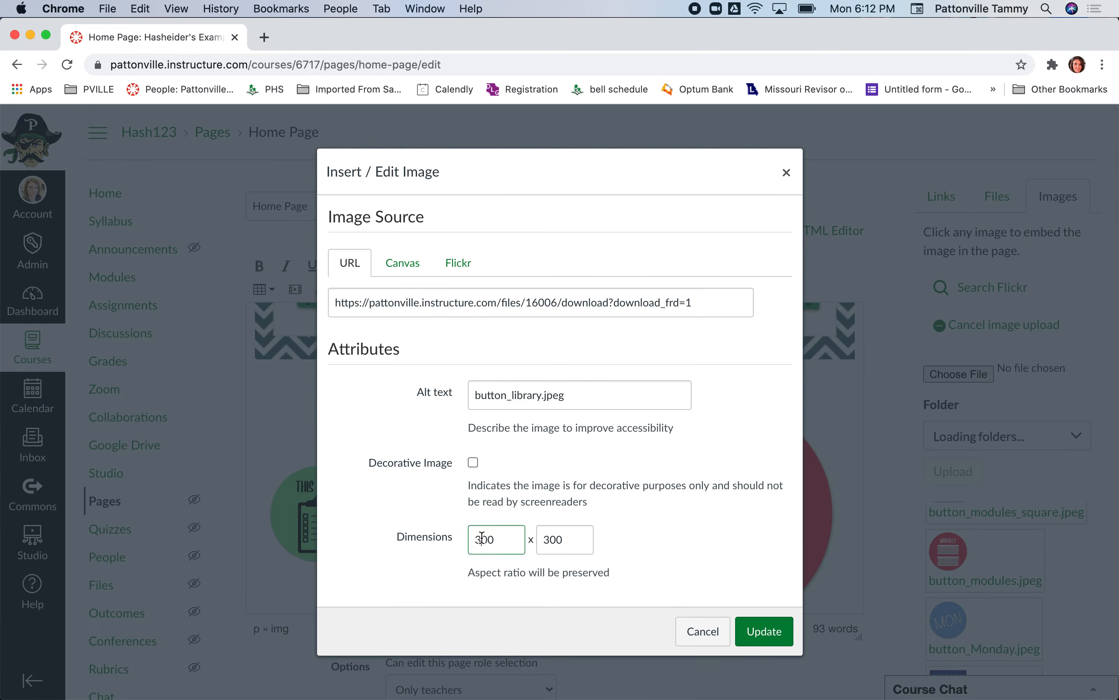
double_click(481, 538)
text(125)
key(Tab)
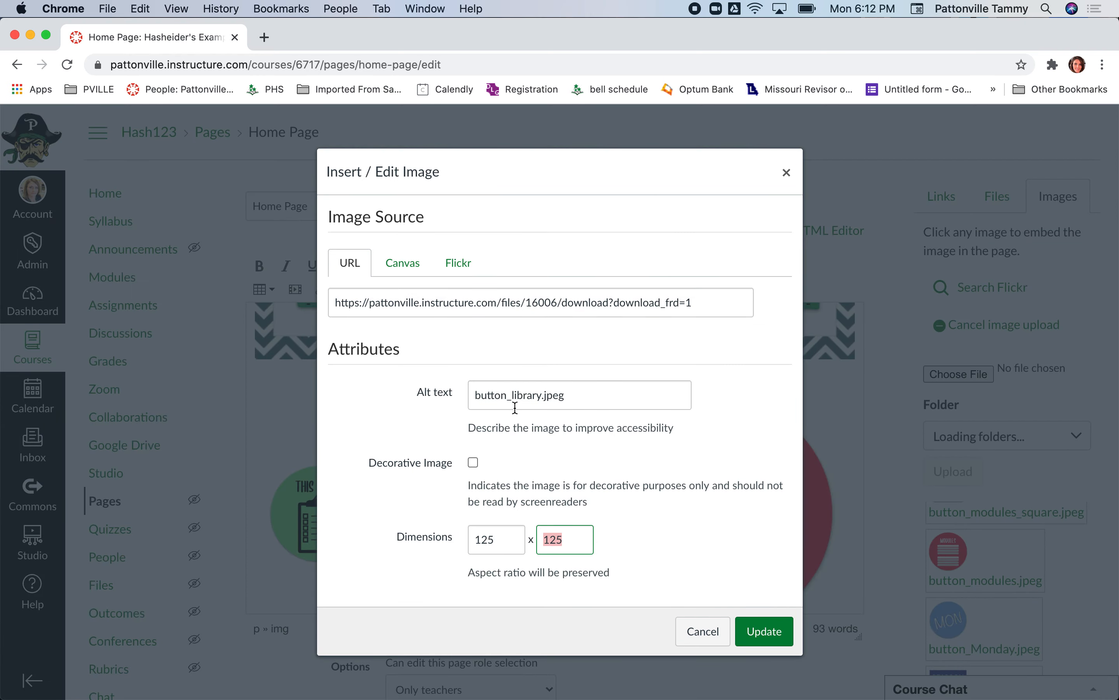
triple_click(515, 407)
text(Library)
click(764, 630)
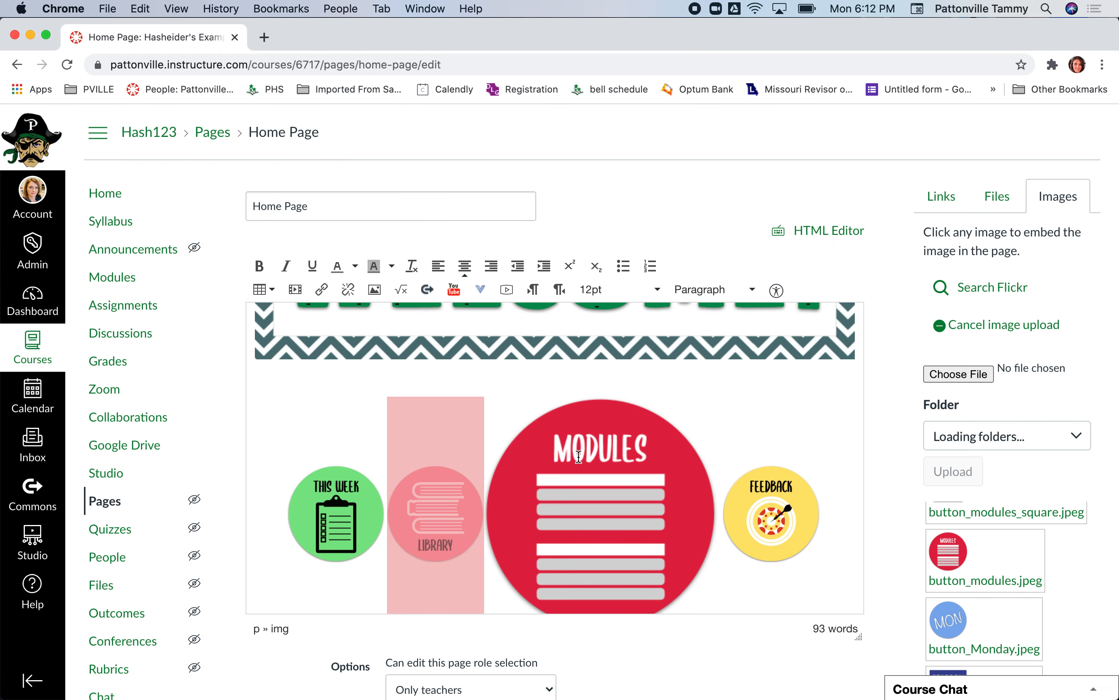
- Resize the Modules button image to 125 x 125 and set its alt text to "Modules"
click(579, 457)
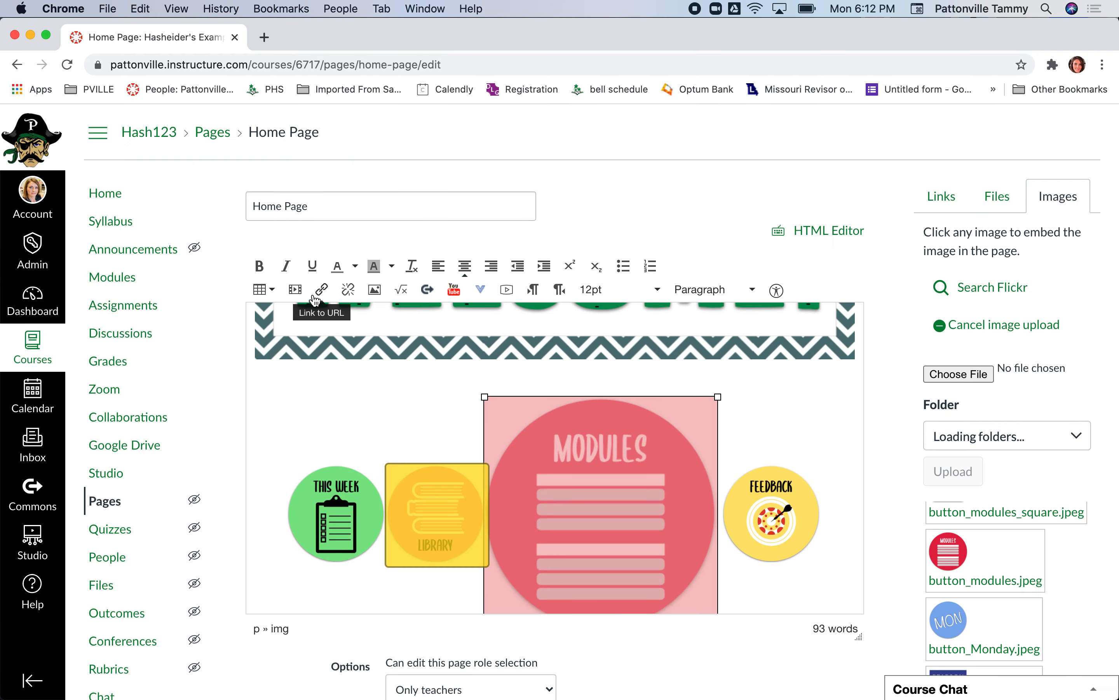
click(374, 290)
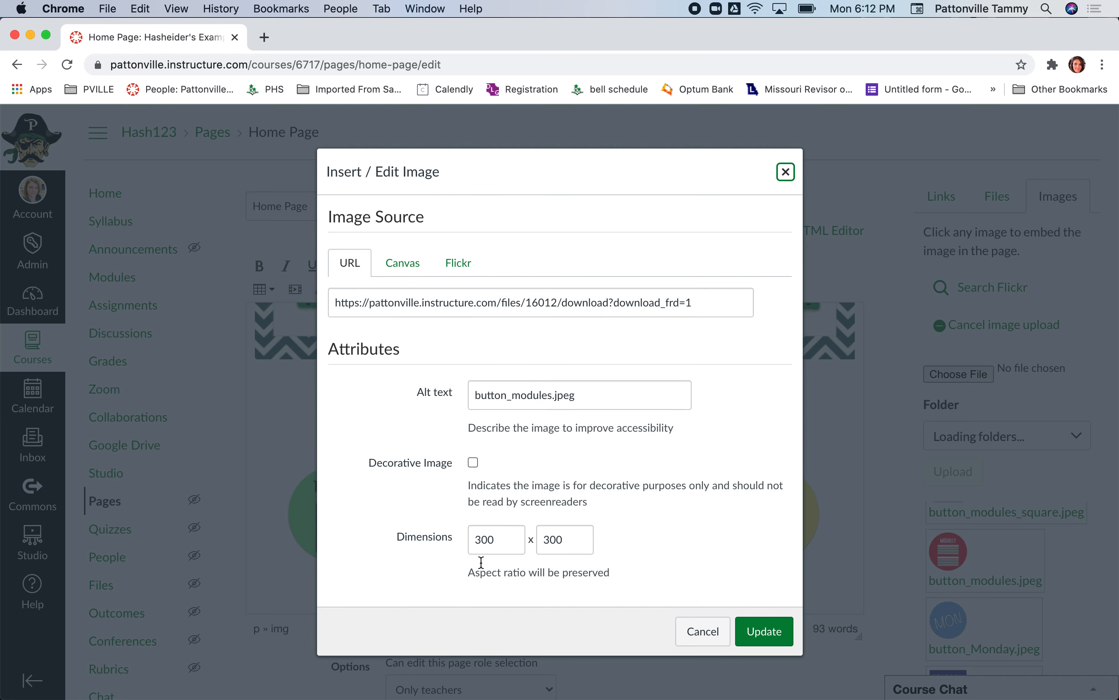
double_click(486, 539)
text(125)
key(Tab)
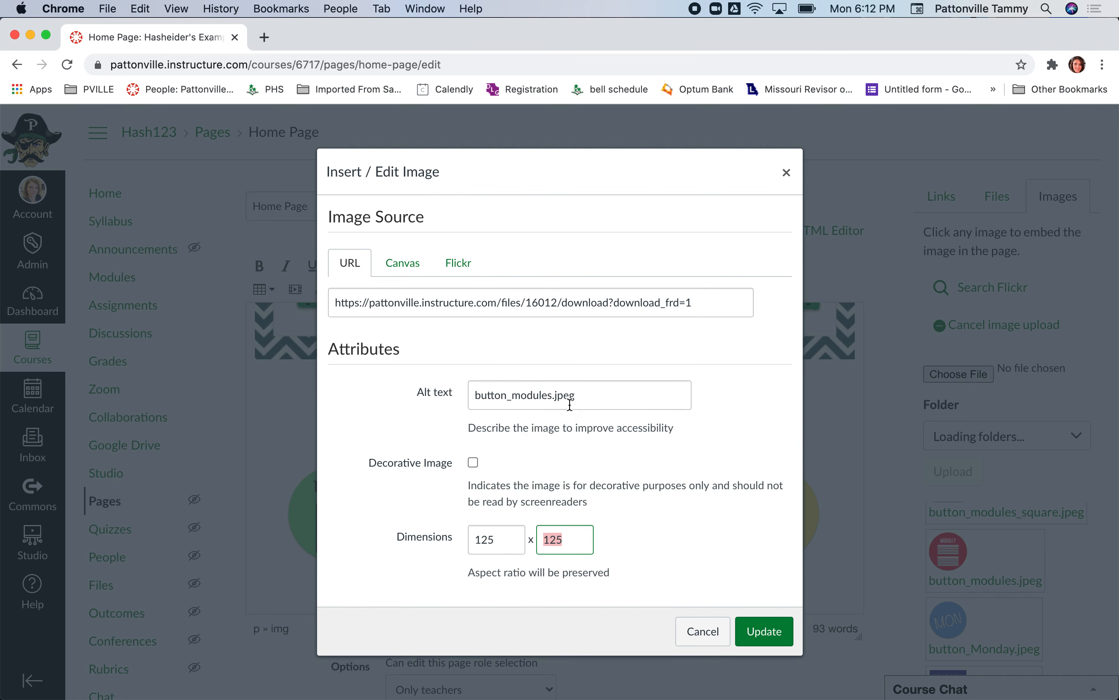
triple_click(570, 404)
text(Moduc)
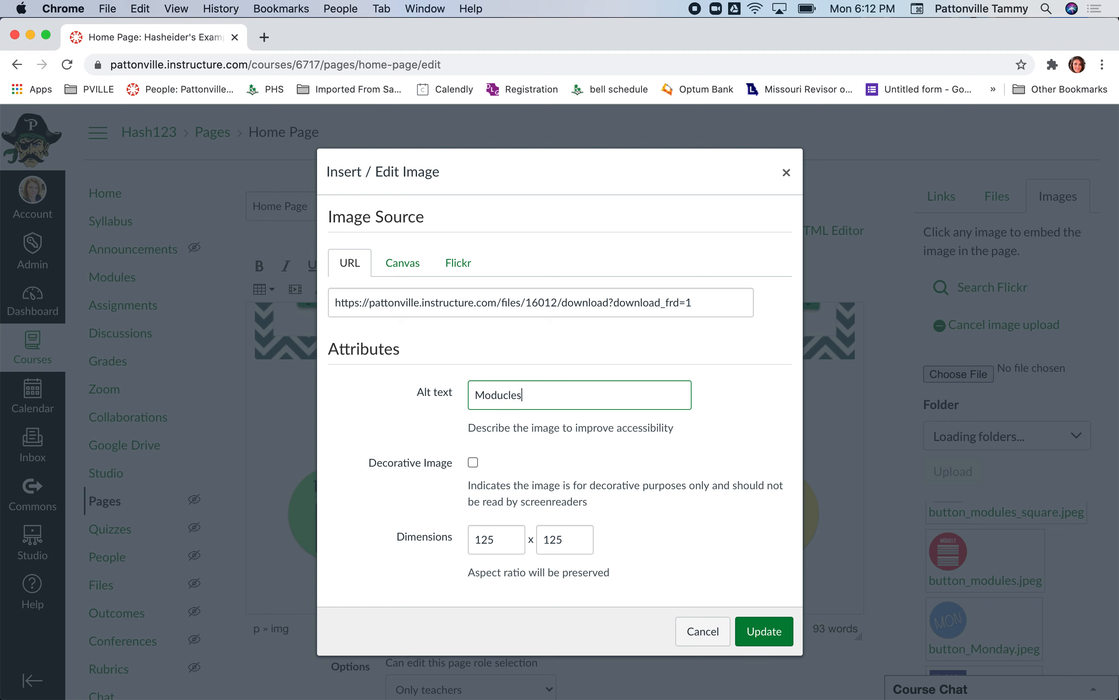
key(BackSpace)
text(les)
click(769, 624)
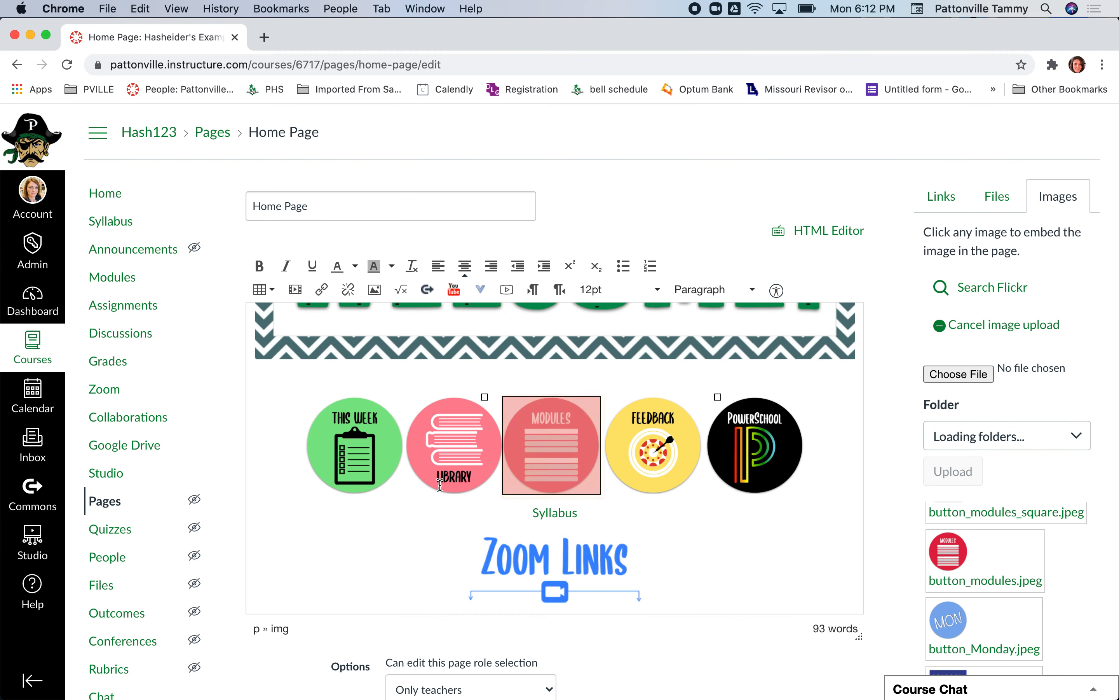
- Insert a space between the Library and Modules button images
click(407, 445)
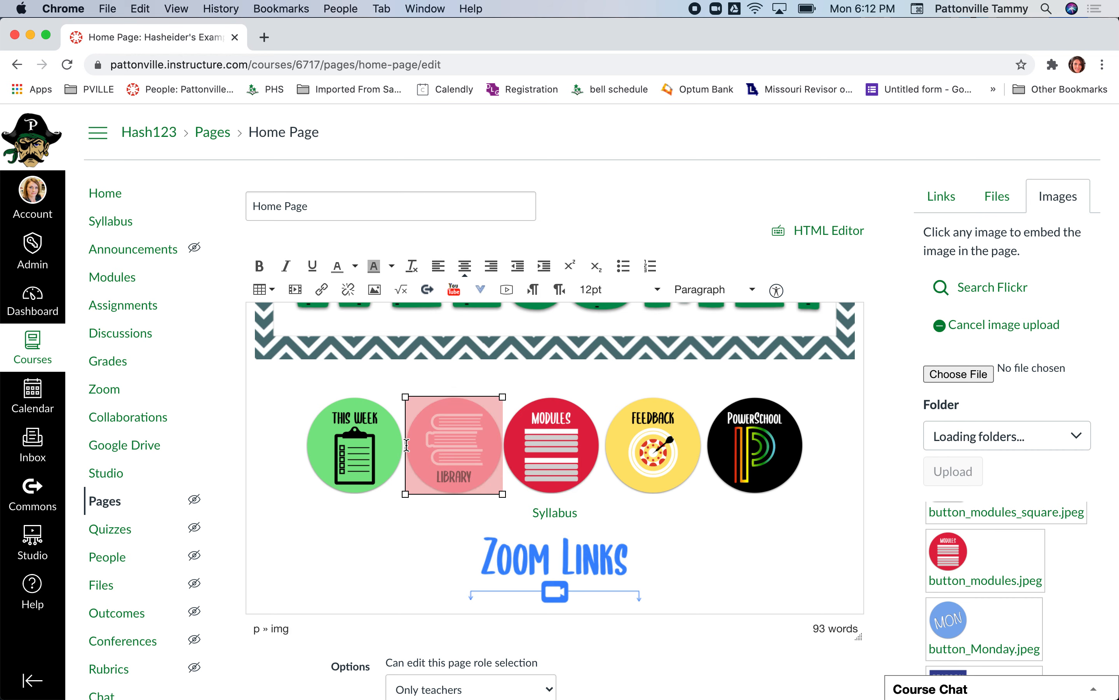
key(Right)
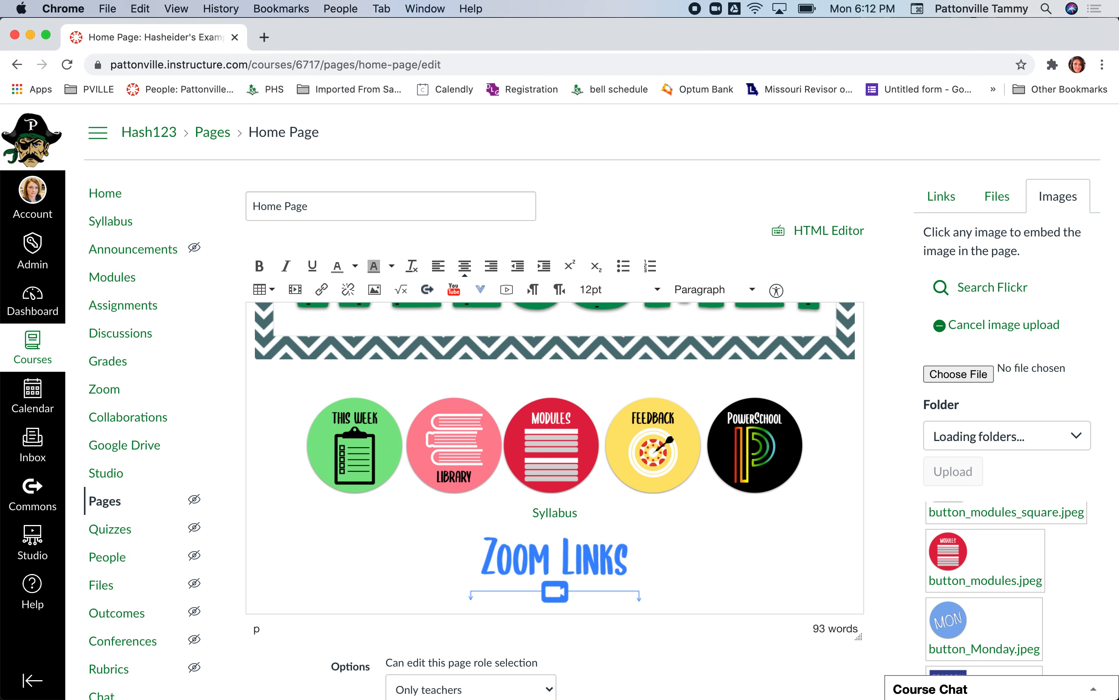
click(407, 445)
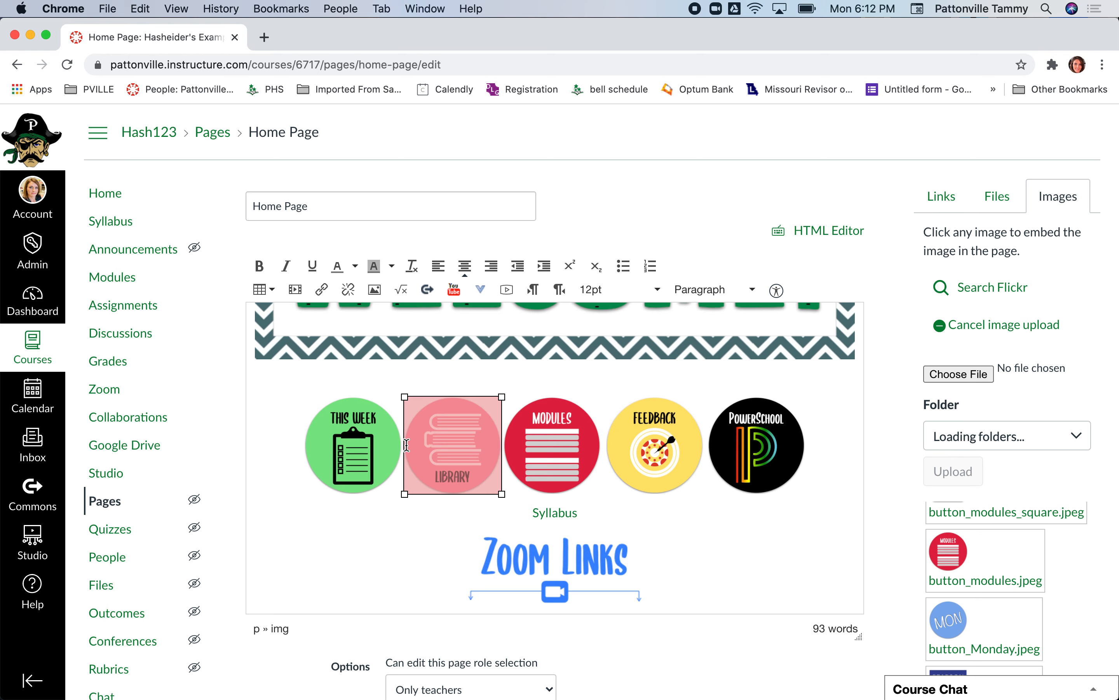
key(Right)
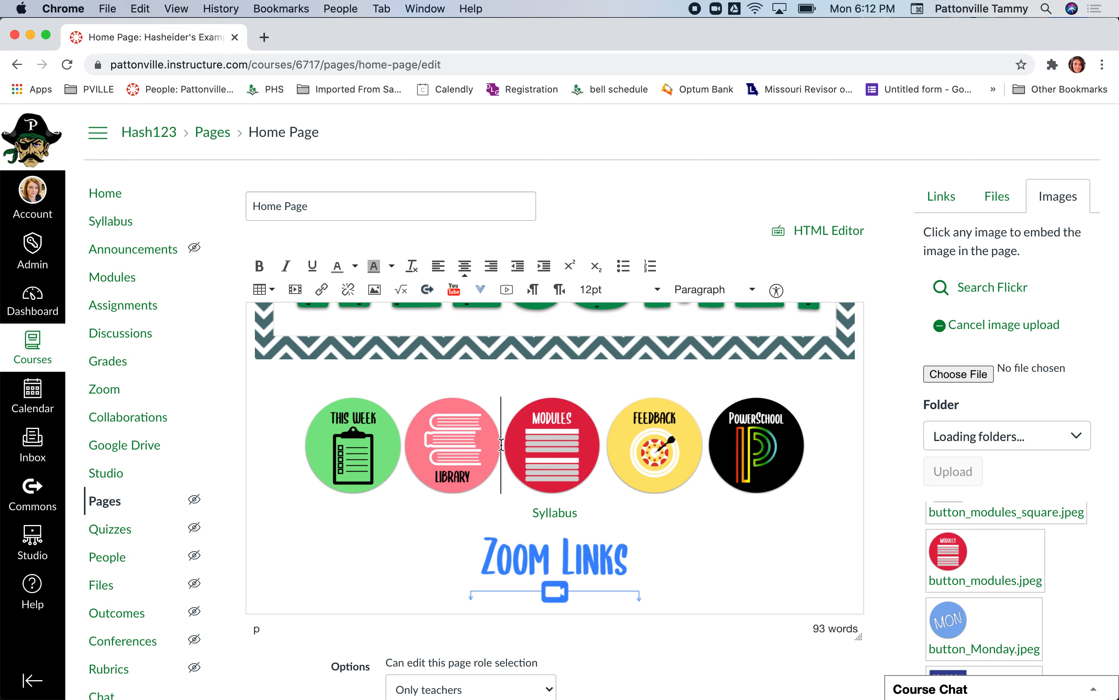
click(540, 449)
click(467, 446)
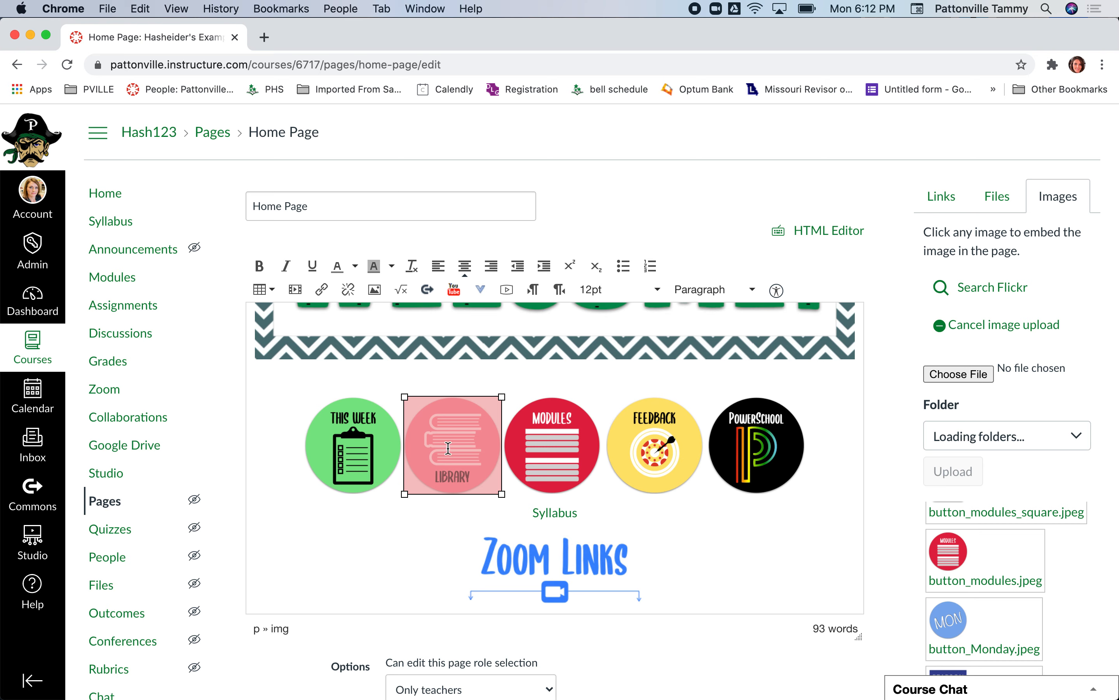
key(super+k)
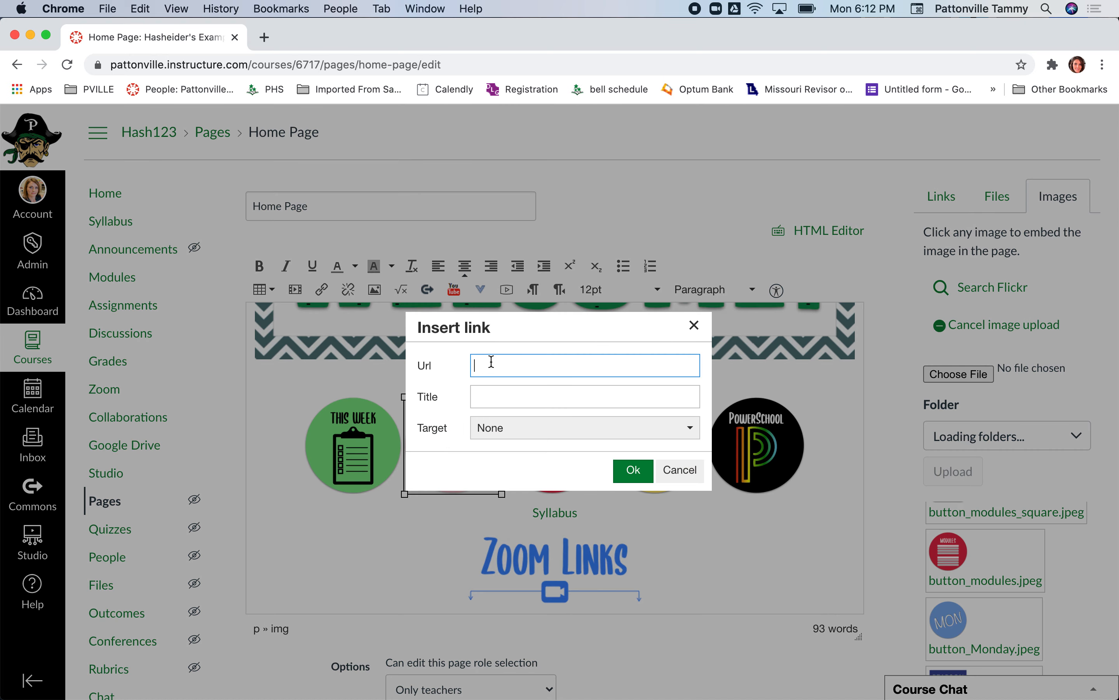
click(694, 325)
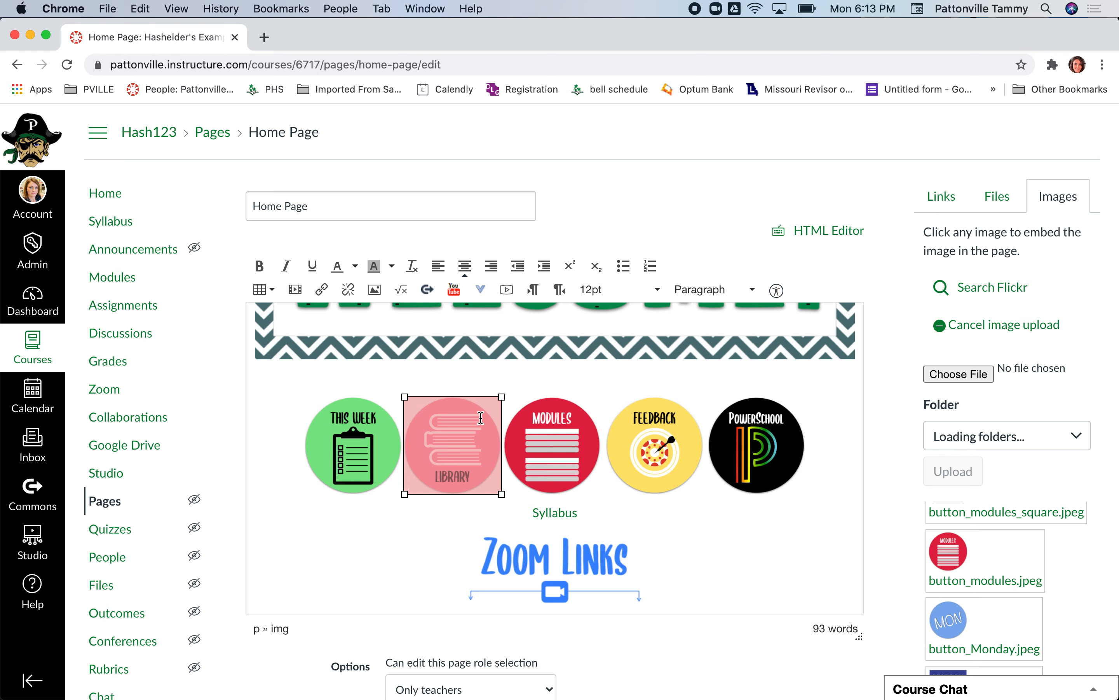
- Link the Modules button image to the course's Modules page from the course navigation links
click(548, 436)
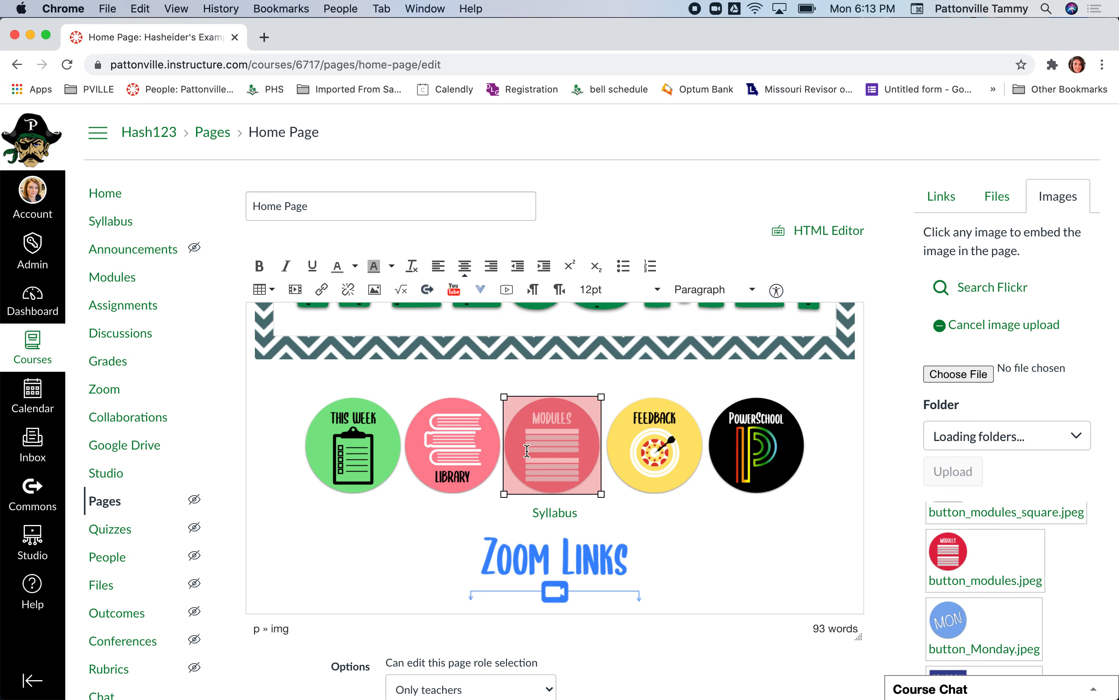
click(942, 209)
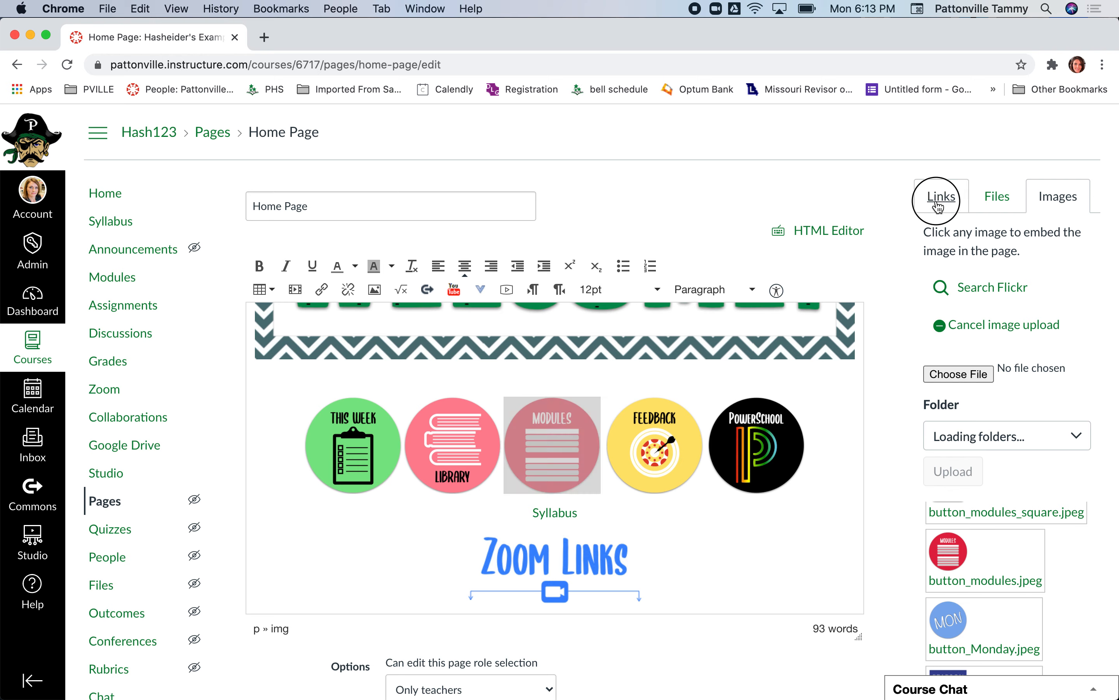
click(940, 518)
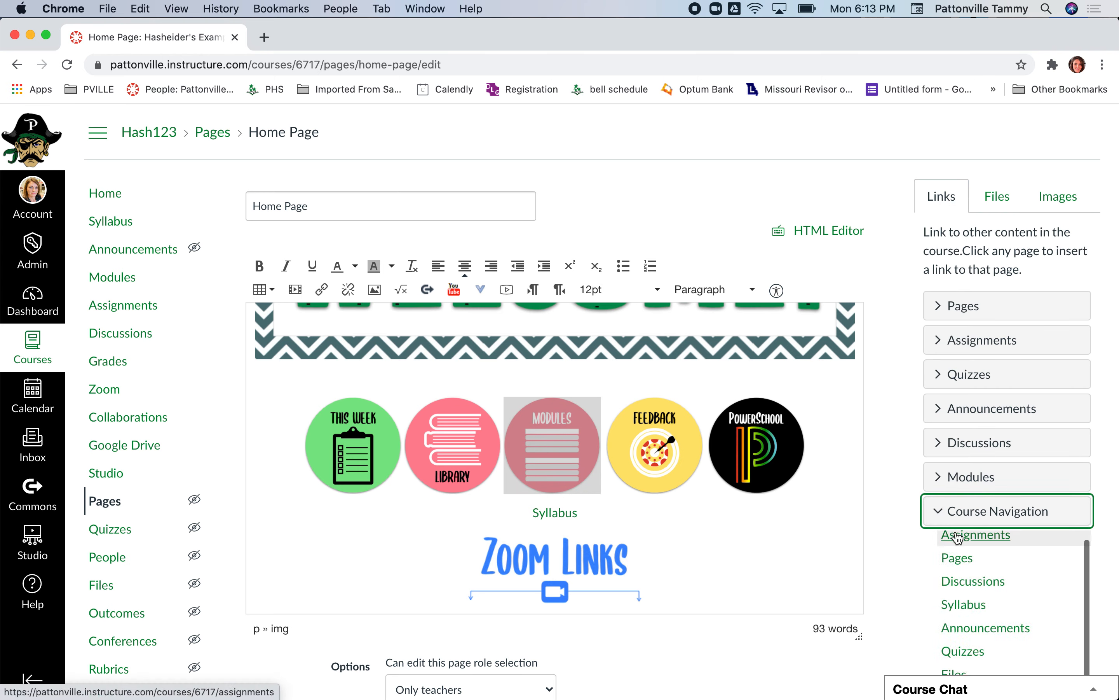
scroll(960, 586, down, 3)
scroll(959, 593, down, 2)
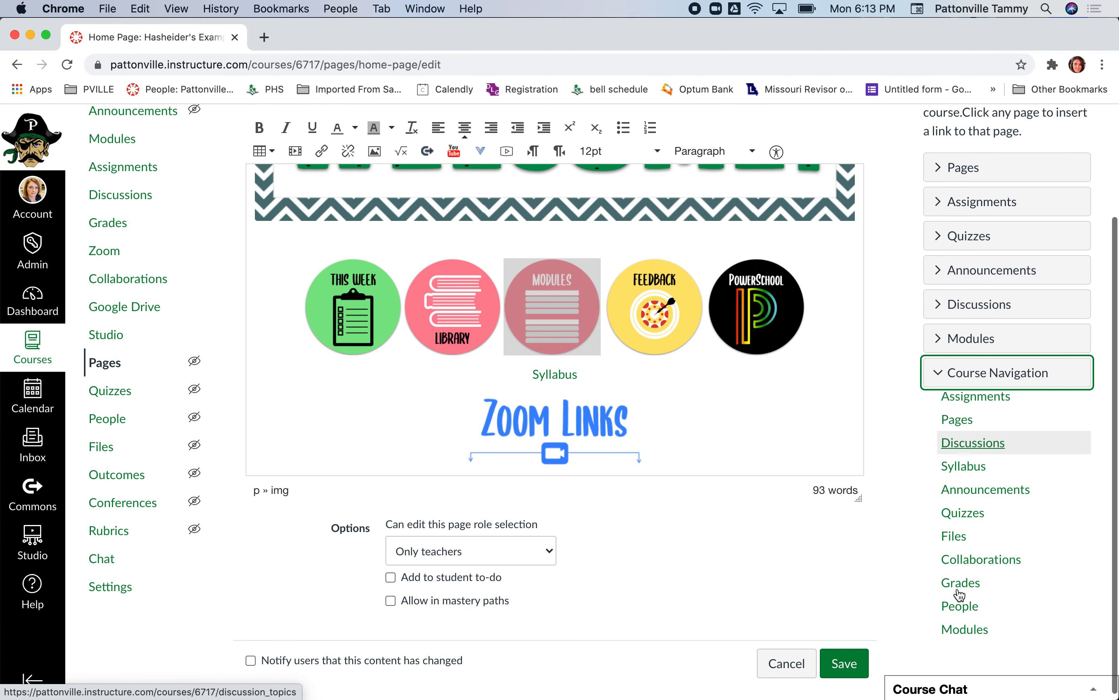
click(959, 627)
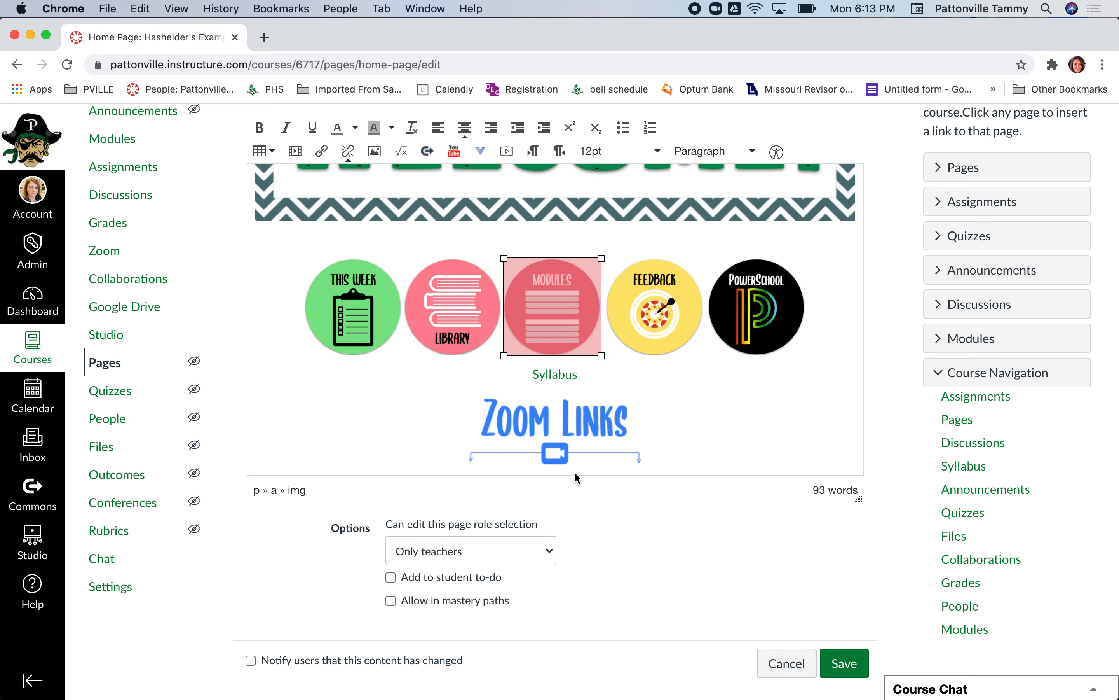
click(704, 462)
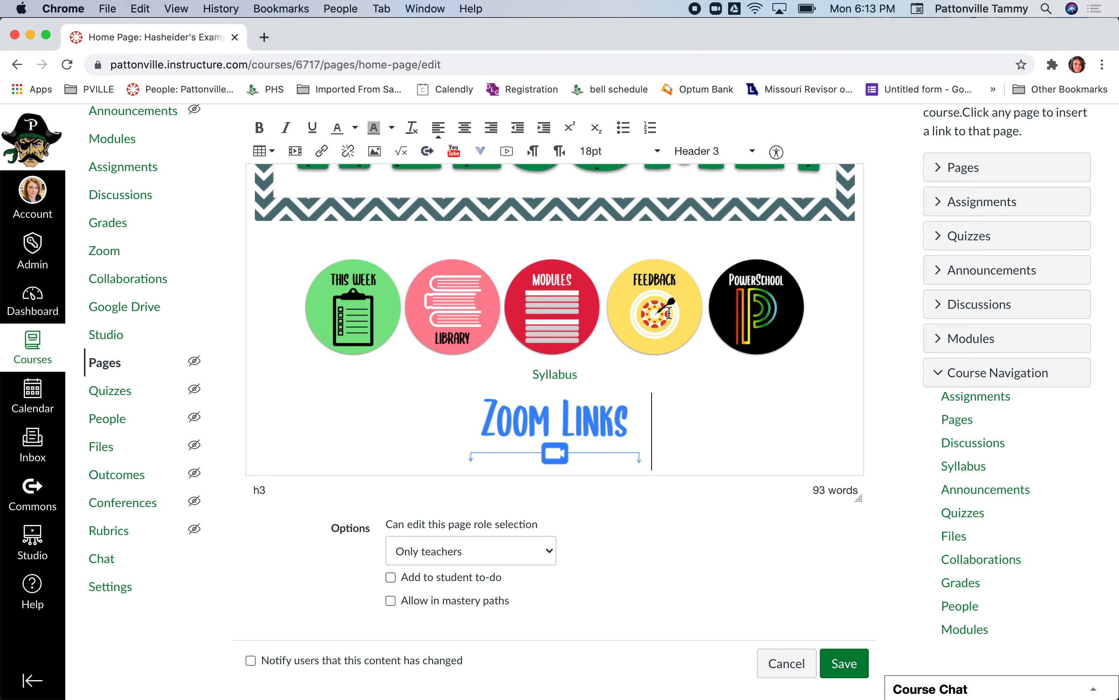
- Examine the Feedback, Modules, Library and This Week button images for whether each carries a link
click(657, 313)
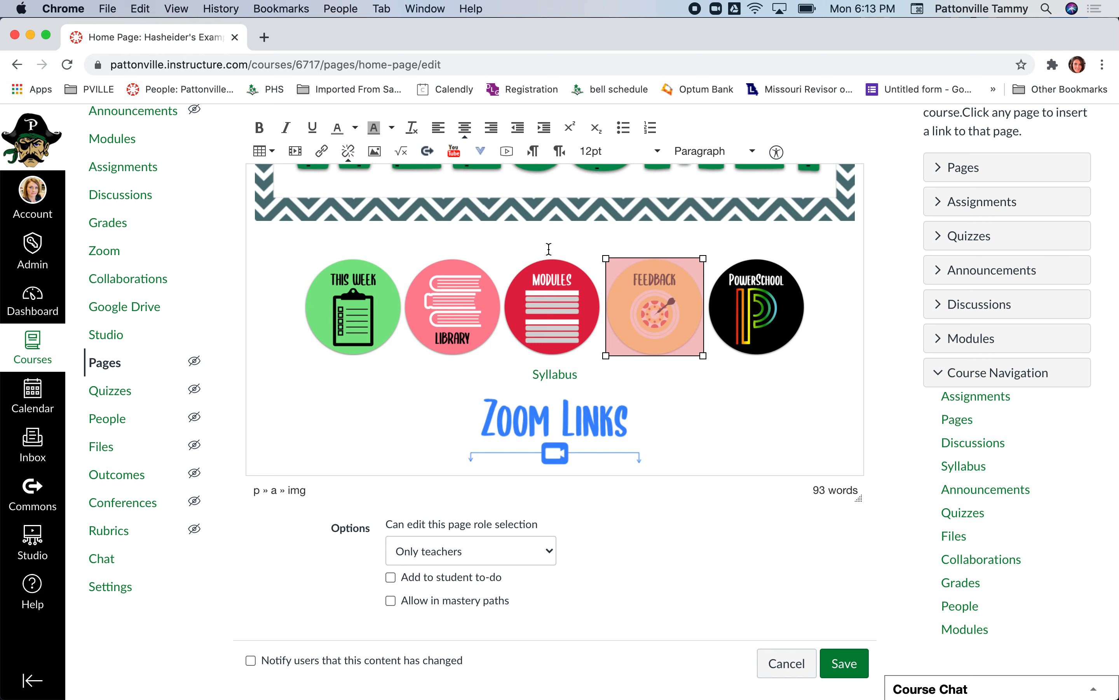
click(554, 309)
click(445, 311)
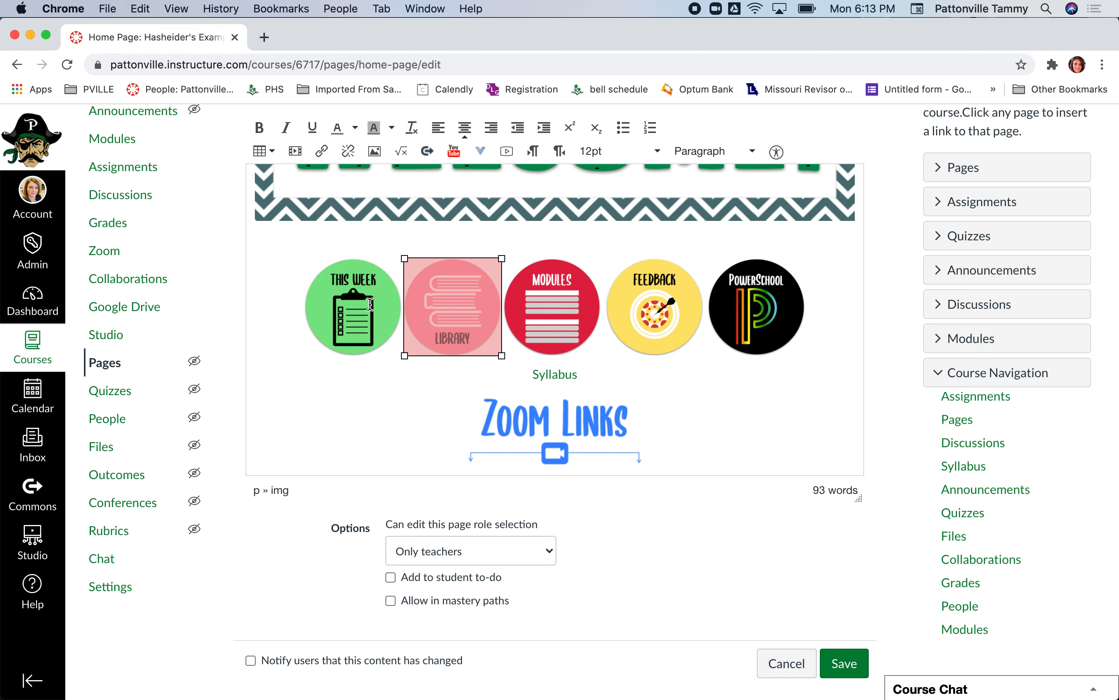
click(370, 303)
click(473, 303)
click(547, 301)
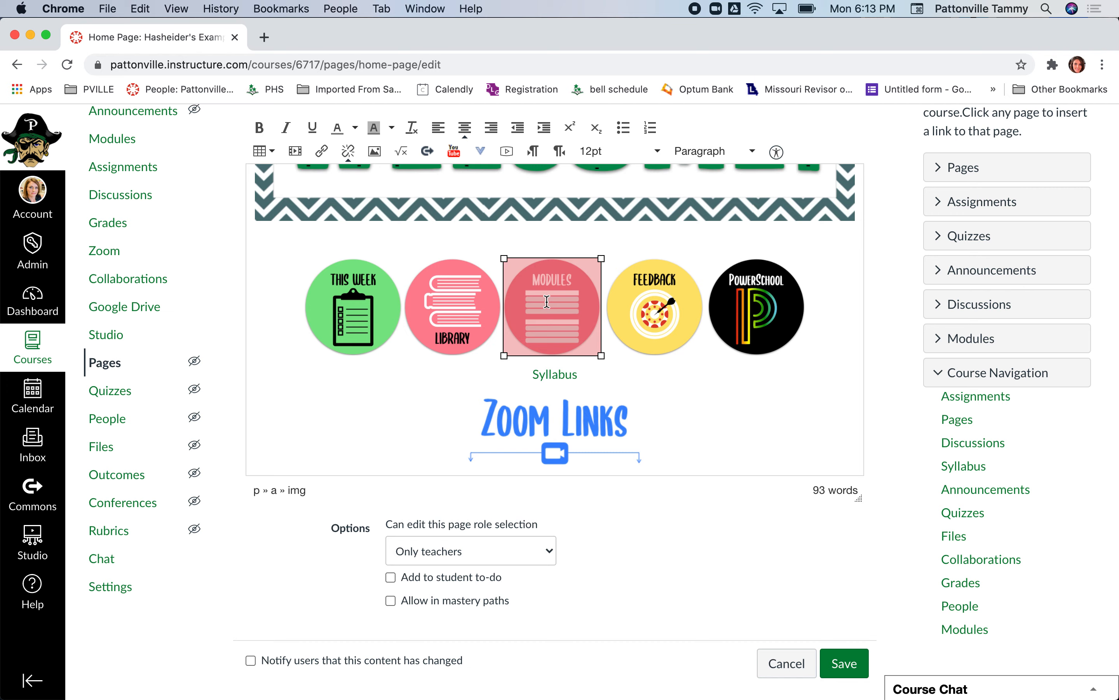
scroll(356, 311, up, 3)
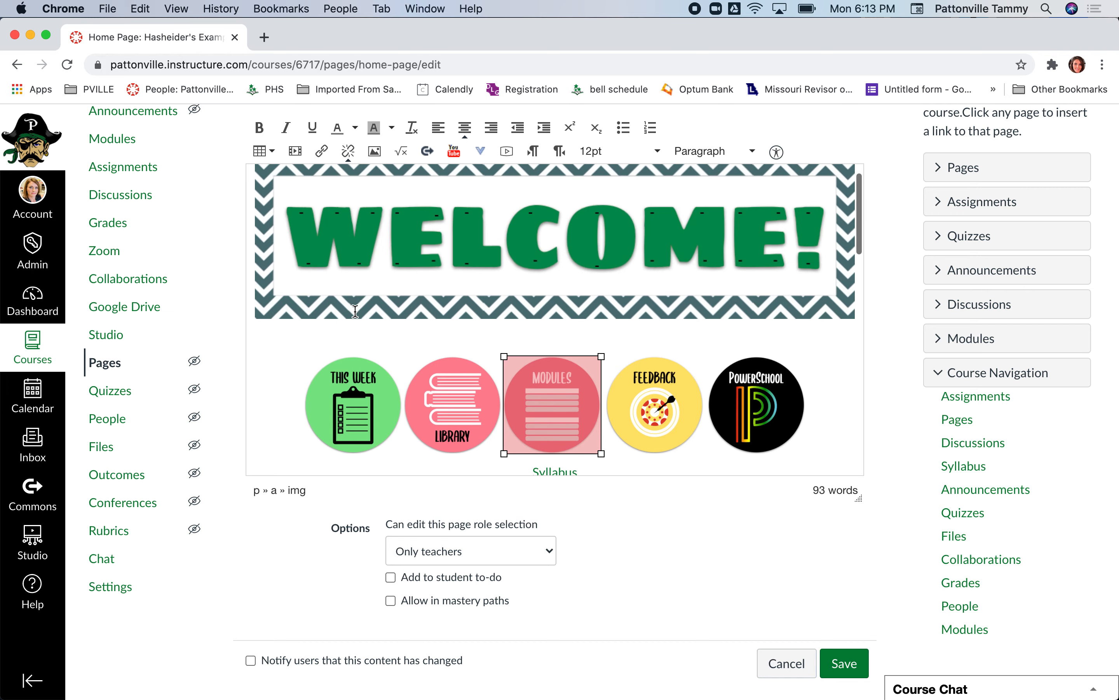
click(365, 412)
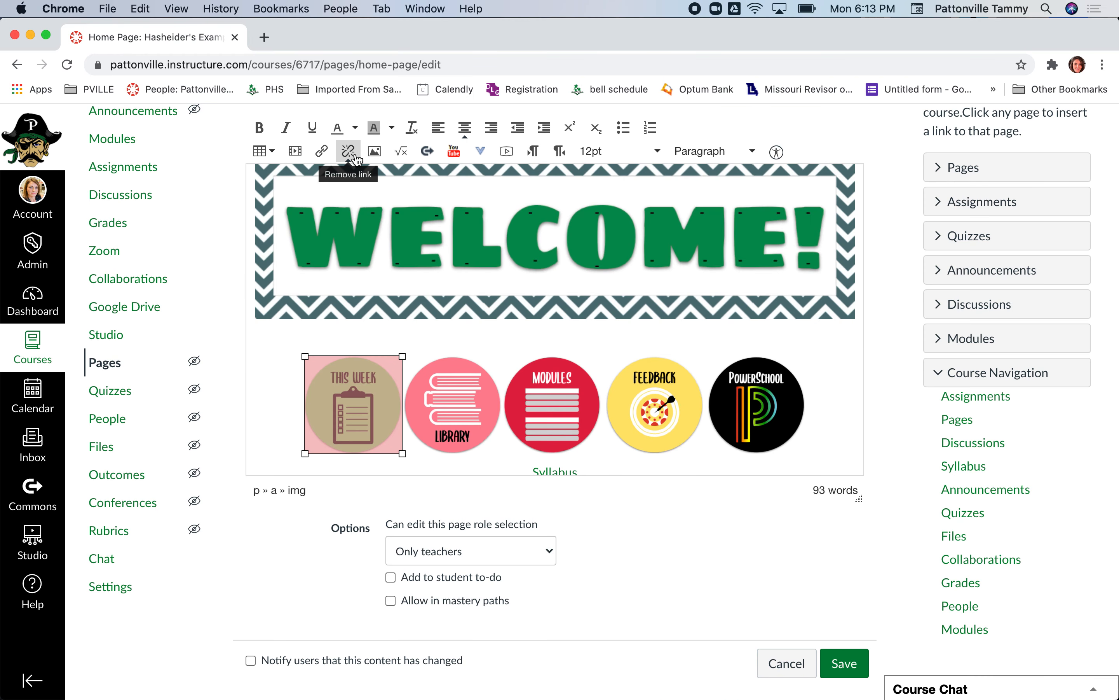
- Deselect the This Week button image and cancel editing the home page without saving
click(842, 447)
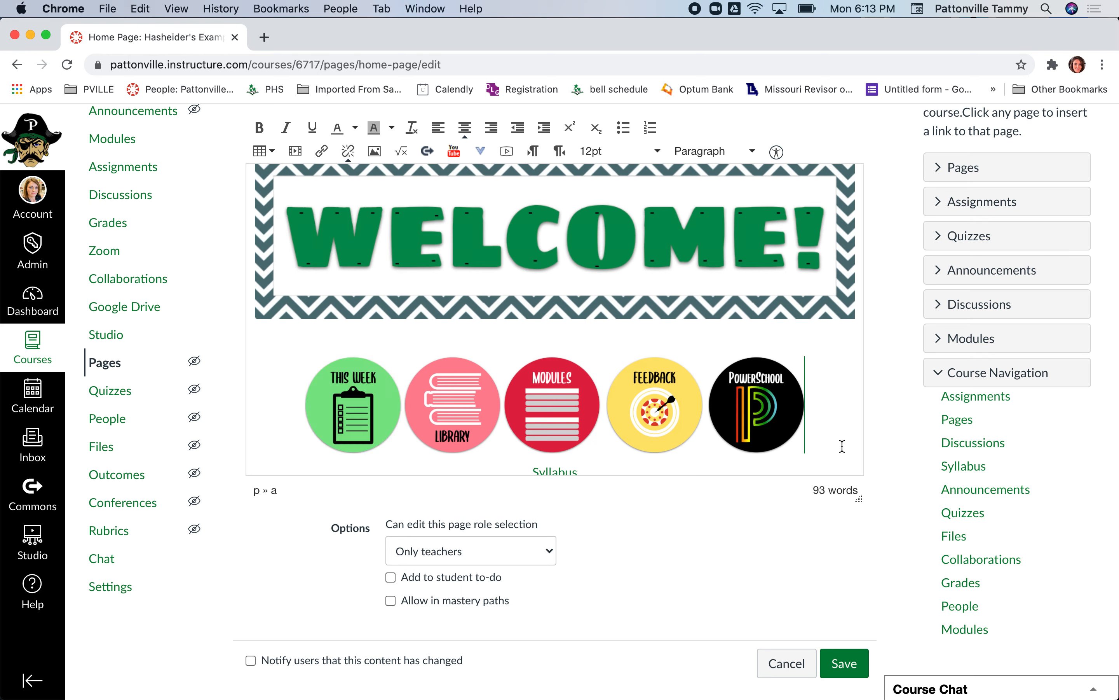
click(789, 665)
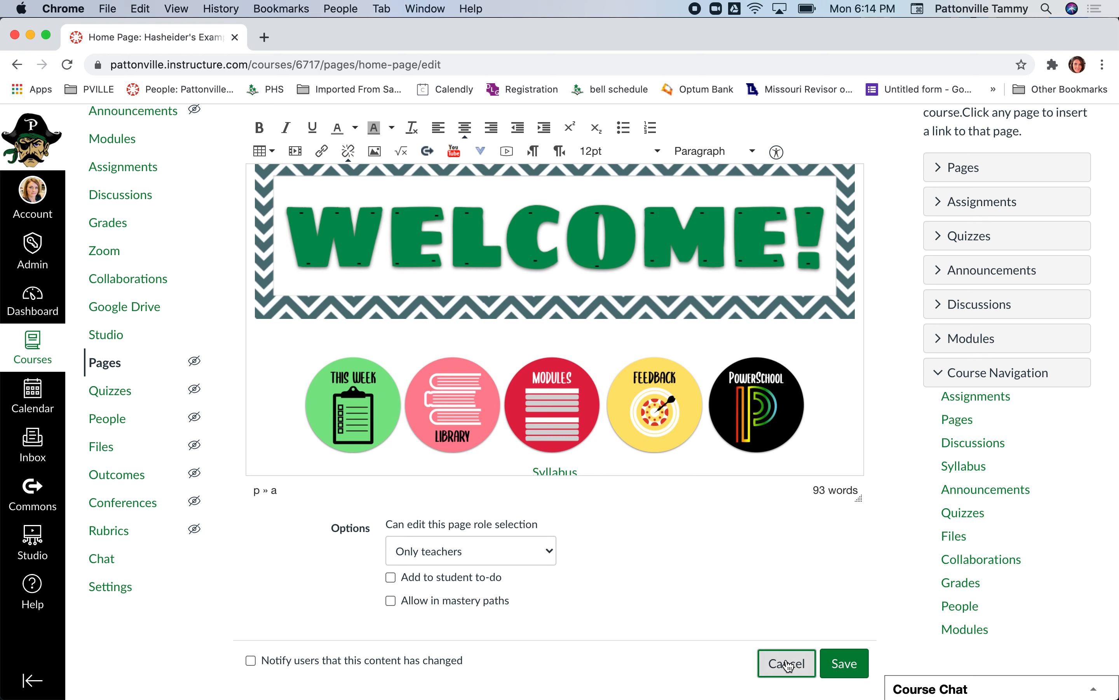